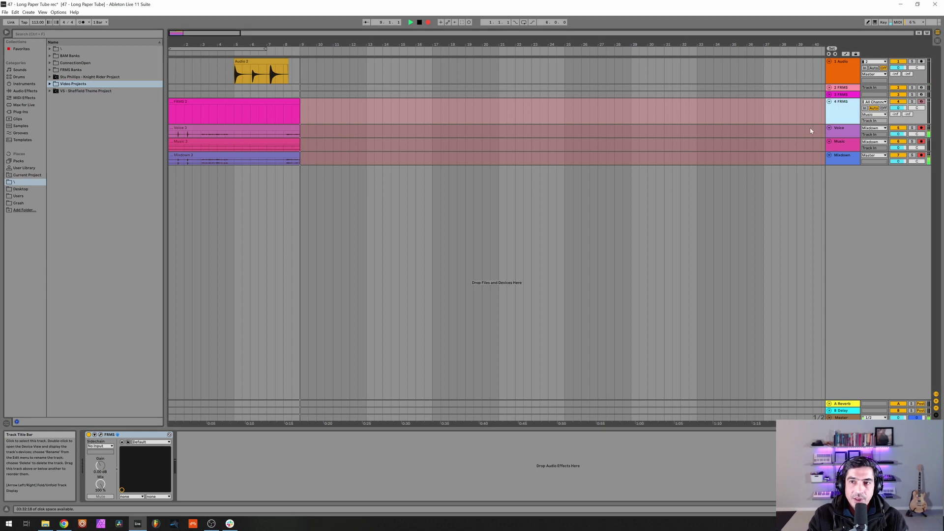
# Open the FRMS instrument on the 4 FRMS track and load "47 - Long Paper Tube Sample.wav" into layer 1
pyautogui.click(100, 435)
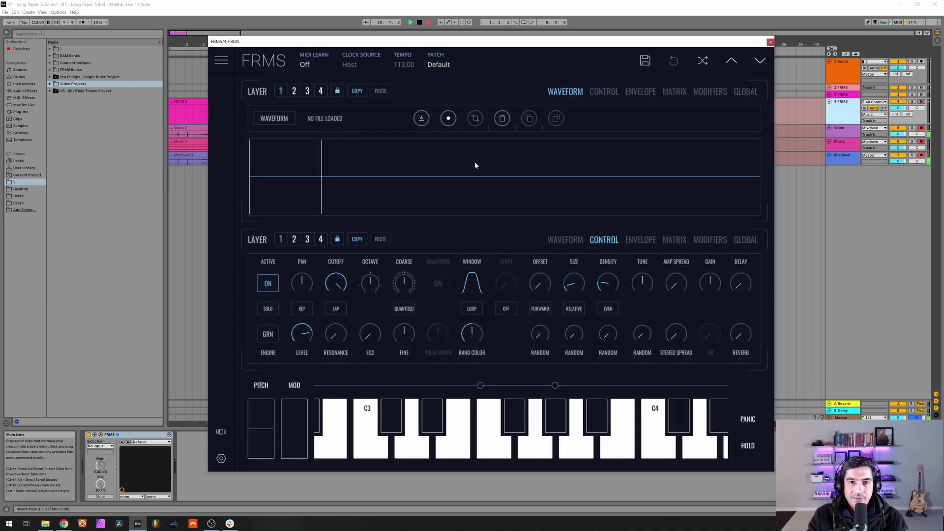
pyautogui.click(422, 118)
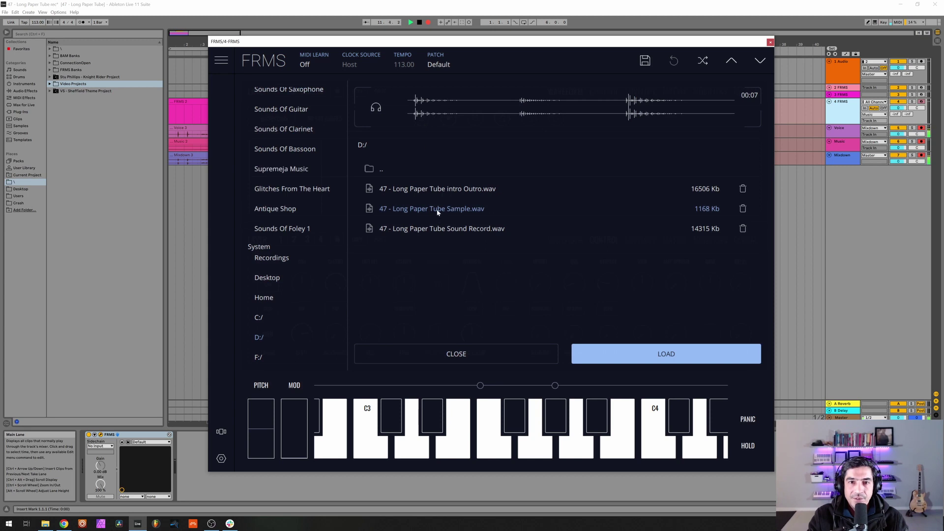
pyautogui.click(637, 352)
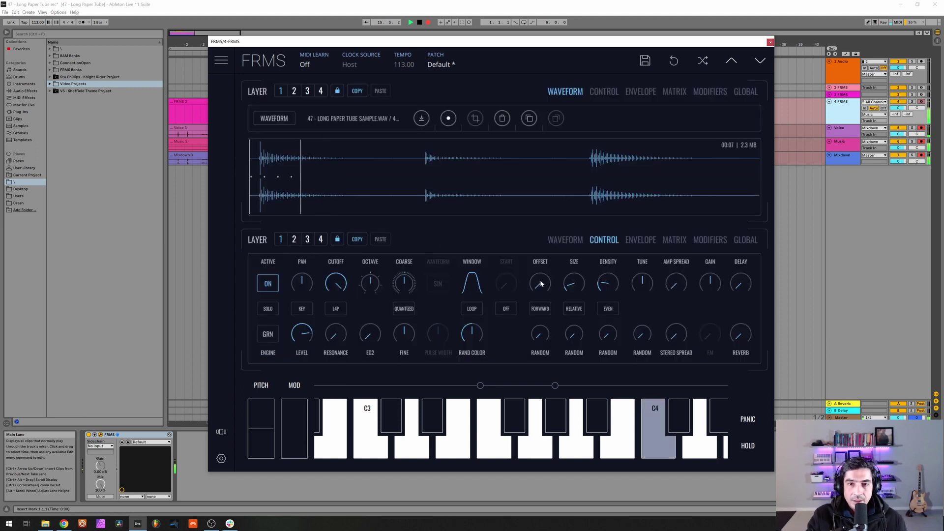
# Move layer 1's grain offset slightly past the sample start and widen the grain window to a nearly rectangular shape
pyautogui.moveTo(541, 283); pyautogui.dragTo(548, 281)
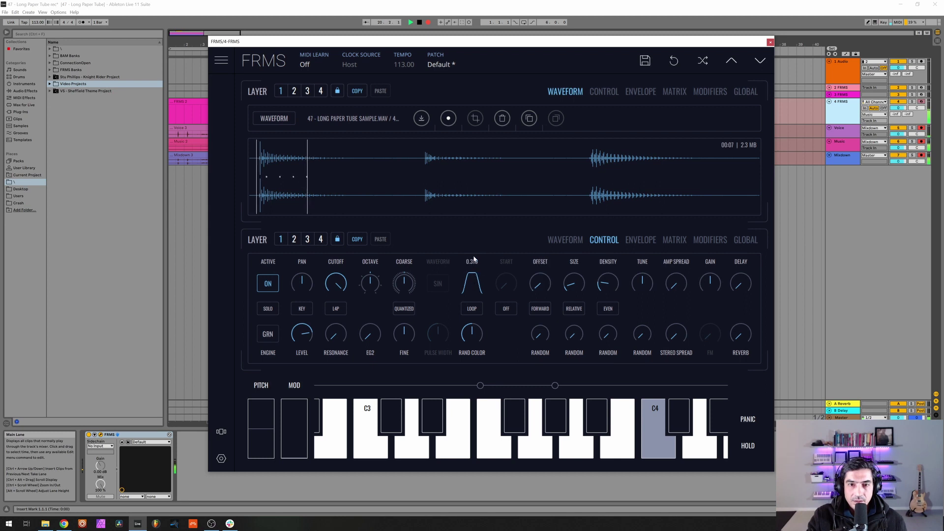
pyautogui.moveTo(473, 259); pyautogui.dragTo(471, 219)
pyautogui.moveTo(460, 148); pyautogui.dragTo(453, 182)
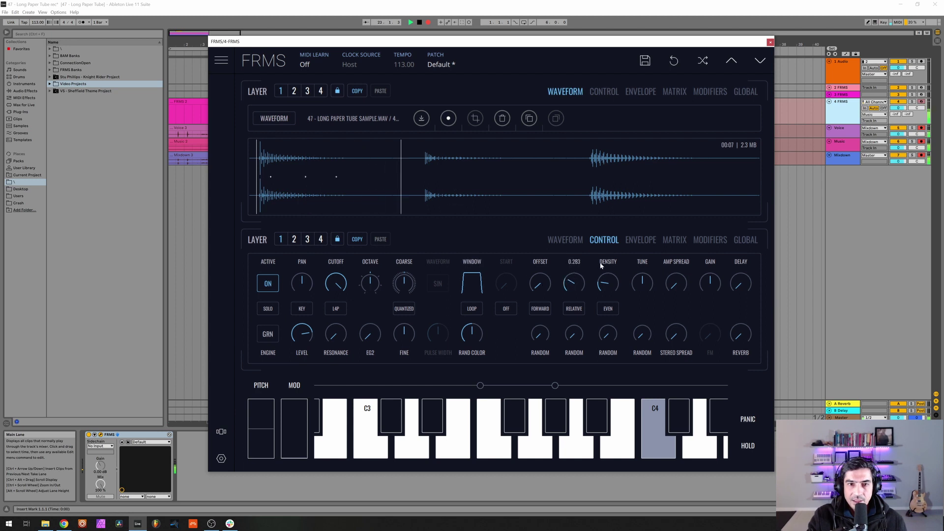
# Extend layer 1's grain size up to the second hit, raise the density in Sync mode, and reset the stereo spread to zero
pyautogui.moveTo(575, 288); pyautogui.dragTo(606, 263)
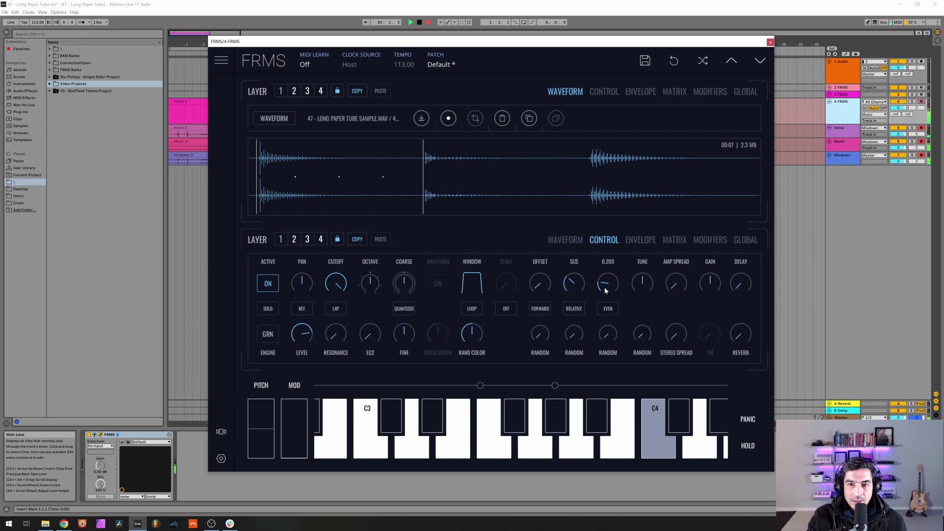
pyautogui.click(609, 310)
pyautogui.moveTo(610, 287); pyautogui.dragTo(604, 243)
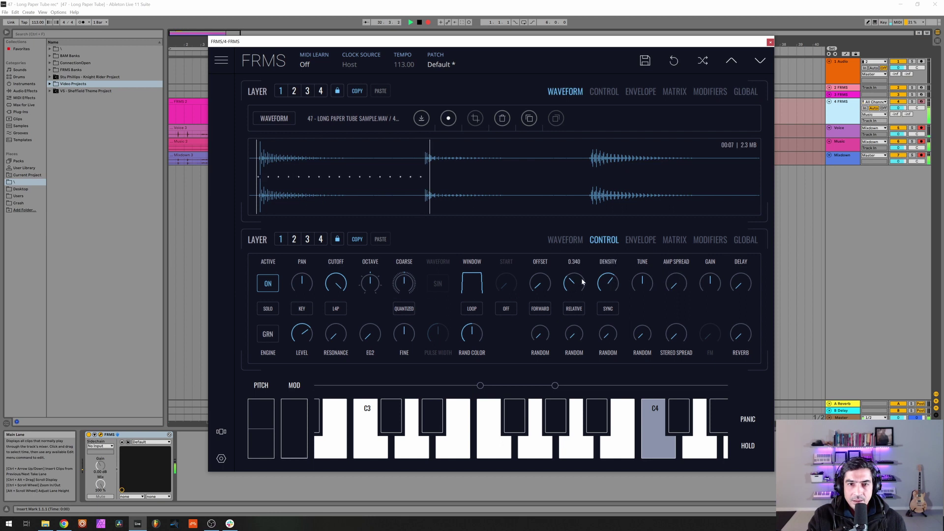
pyautogui.moveTo(583, 284)
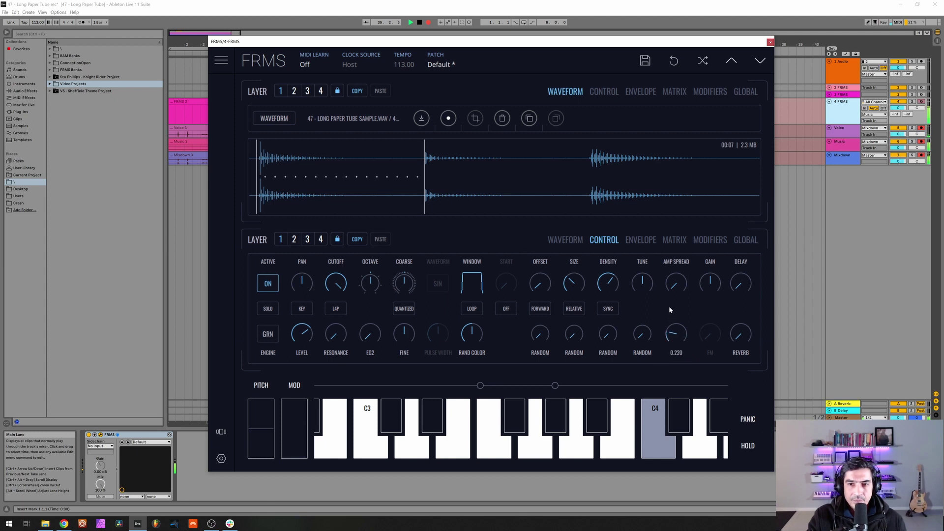
pyautogui.doubleClick(674, 331)
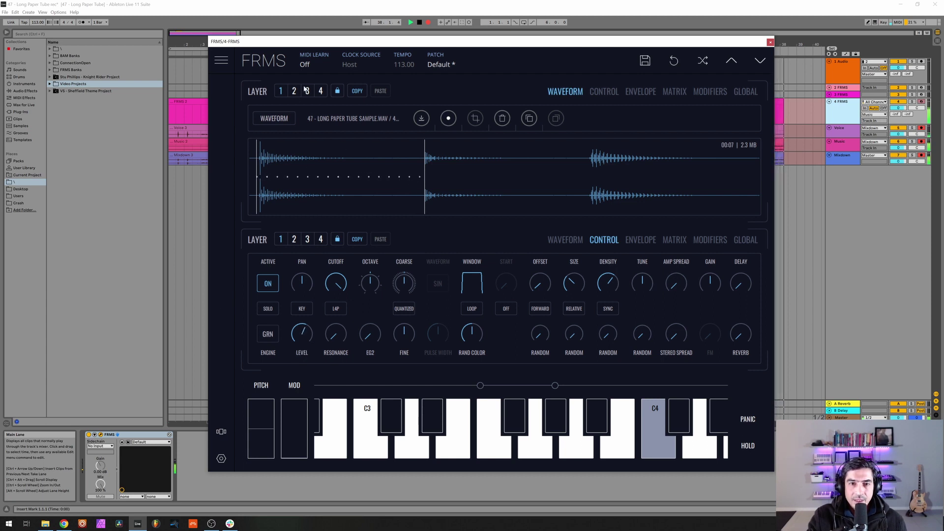
# Copy the waveform and all settings of layer 1 into layer 2
pyautogui.click(529, 117)
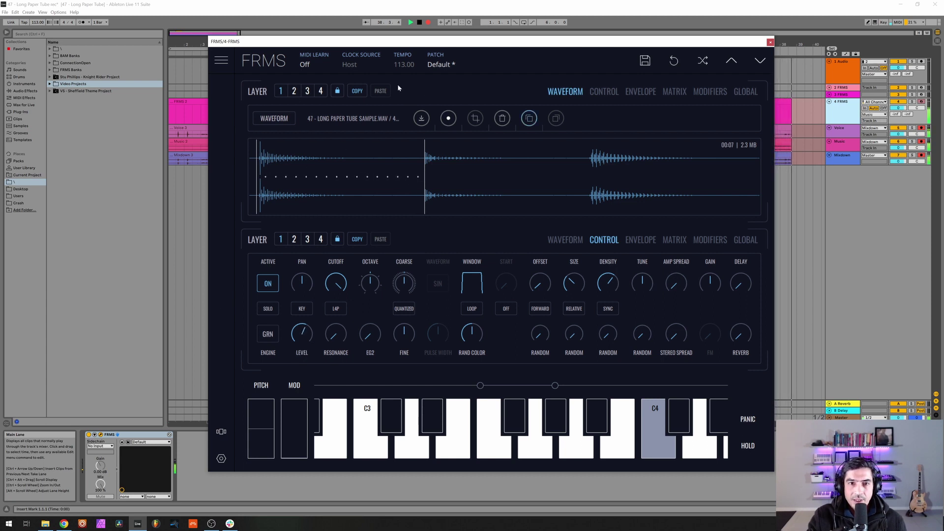
pyautogui.click(294, 91)
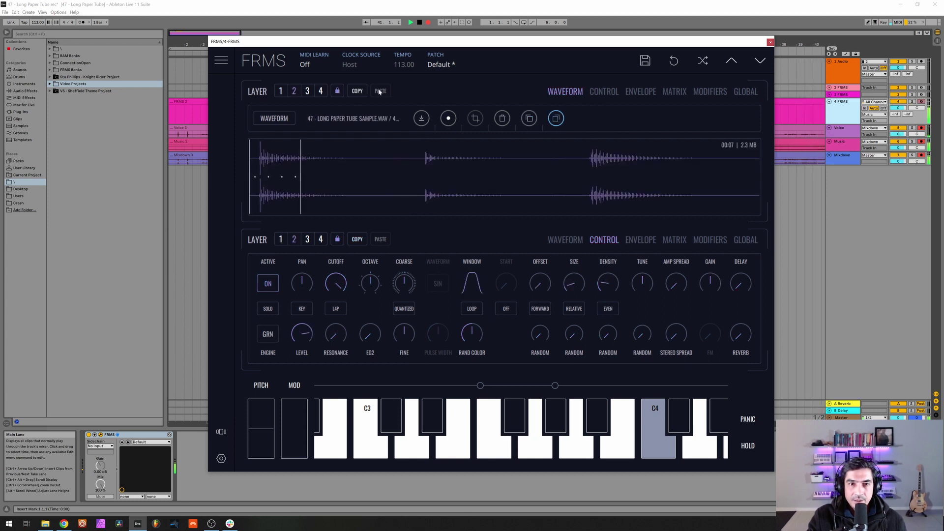
pyautogui.click(282, 91)
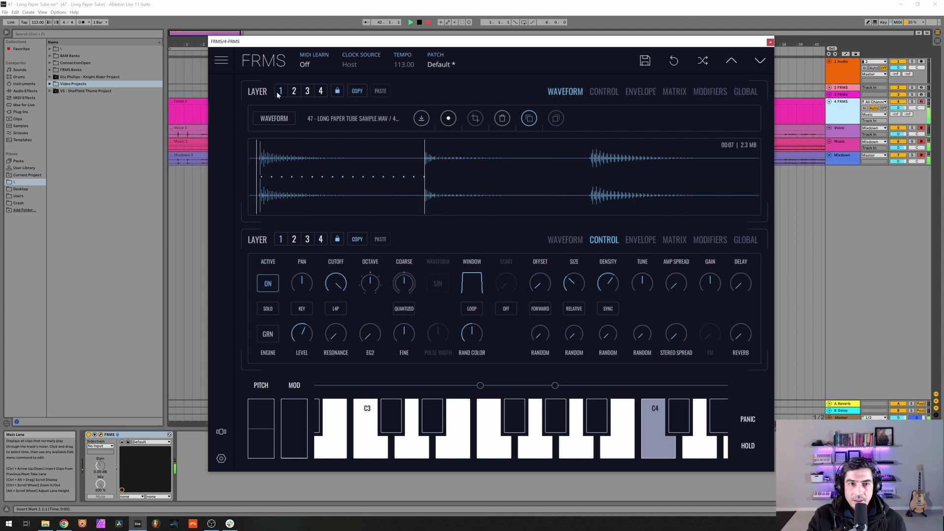
pyautogui.click(294, 91)
pyautogui.click(381, 92)
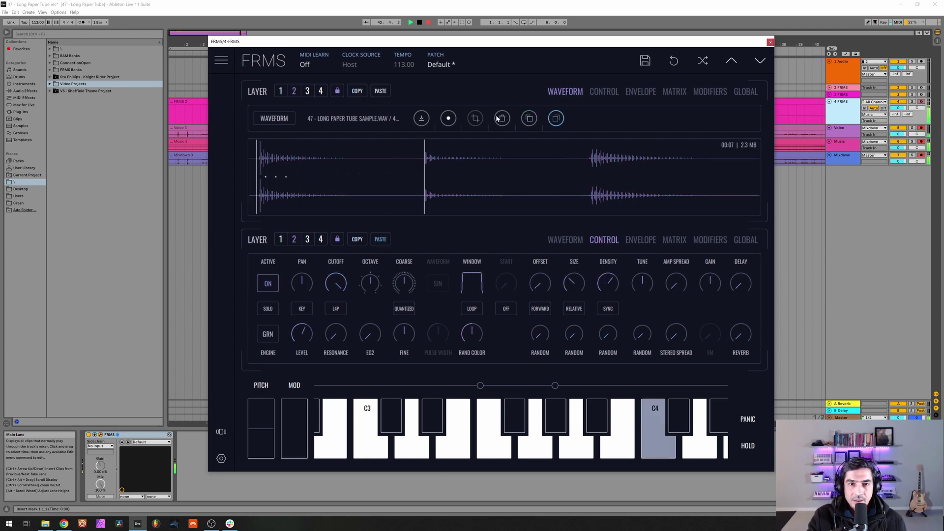
# Modulate layer 2's Offset by 1.000 with LFO 2, giving that LFO a smooth random waveform, free phase and full offset
pyautogui.click(674, 92)
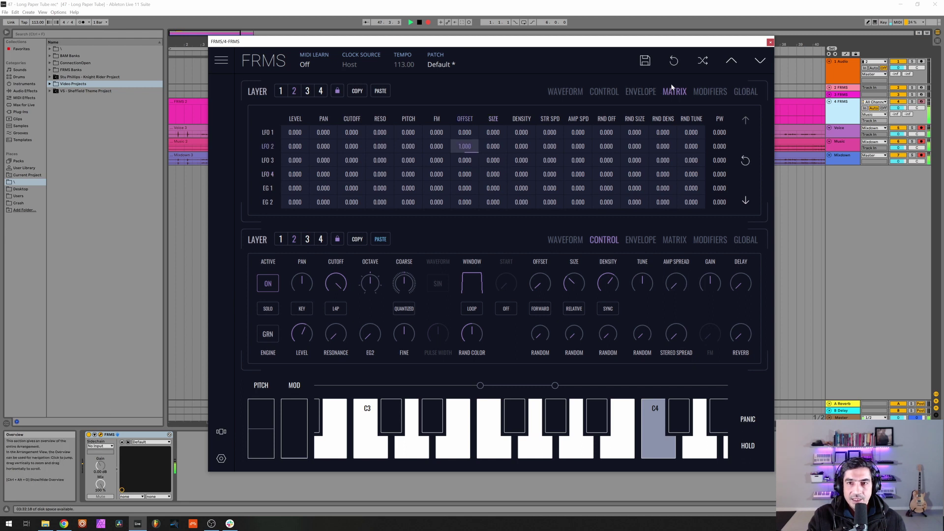
pyautogui.click(710, 91)
pyautogui.click(466, 122)
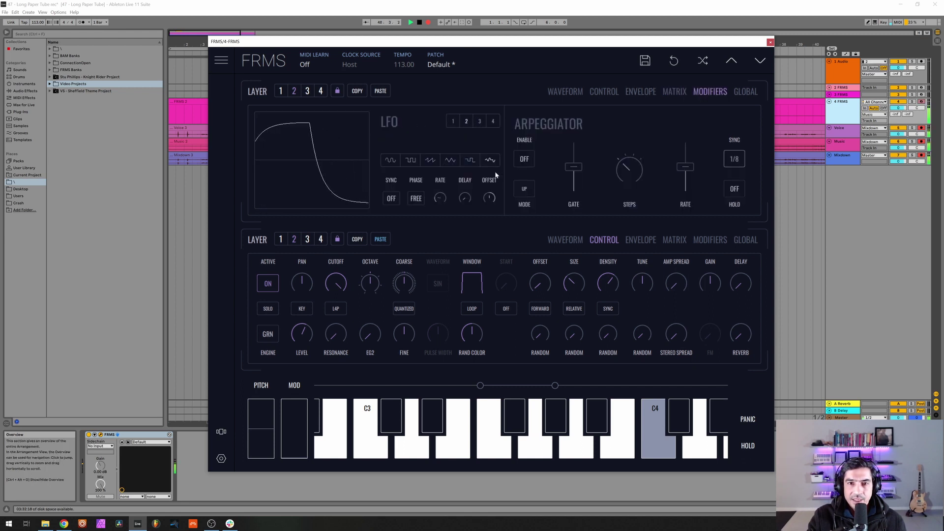
pyautogui.moveTo(492, 200)
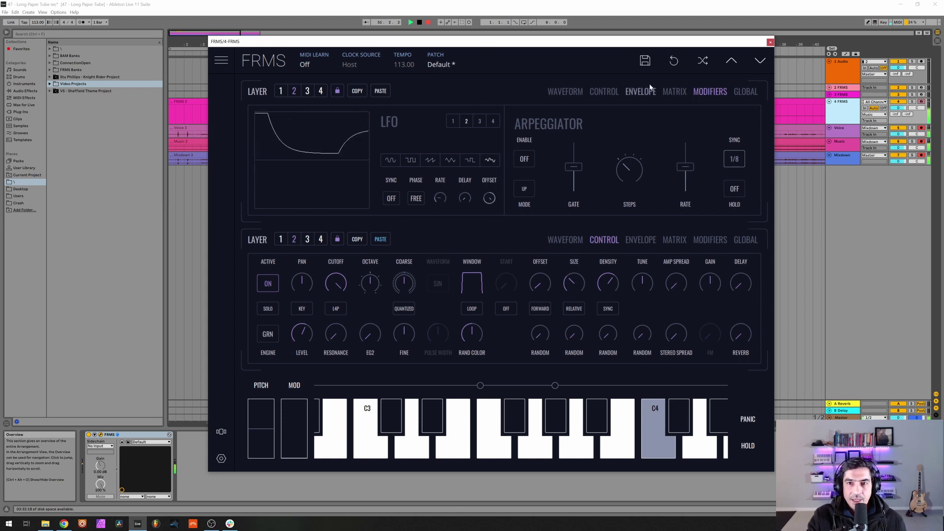
pyautogui.moveTo(441, 200)
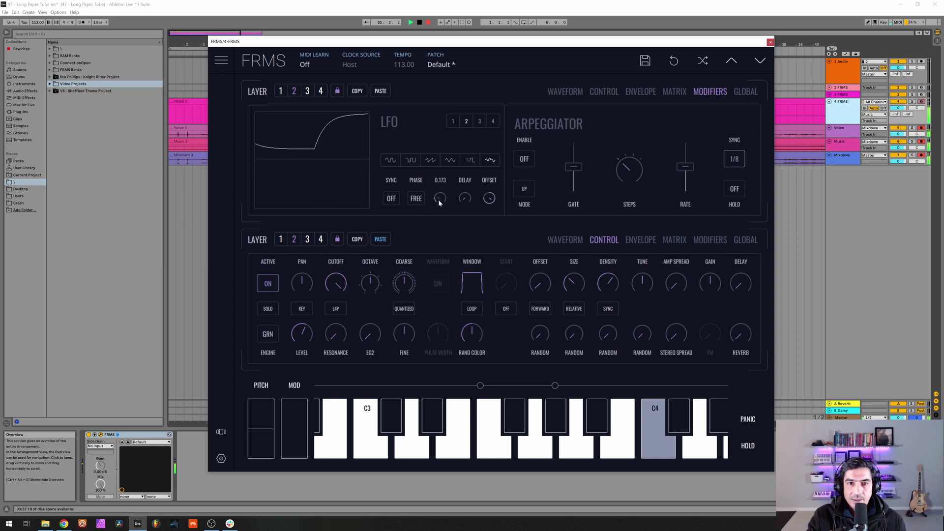
# Shorten layer 2's grain size while watching its moving waveform window, and raise its stereo spread moderately
pyautogui.click(674, 91)
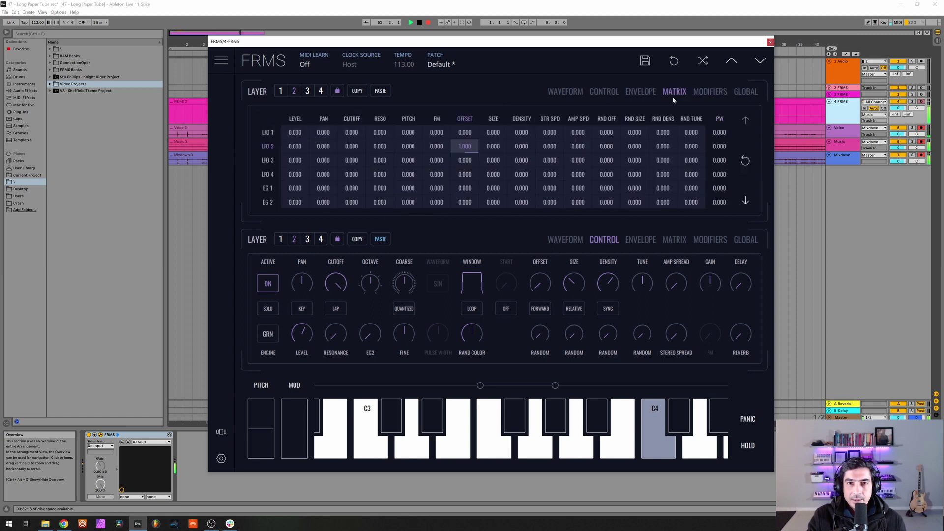
pyautogui.click(595, 92)
pyautogui.click(564, 95)
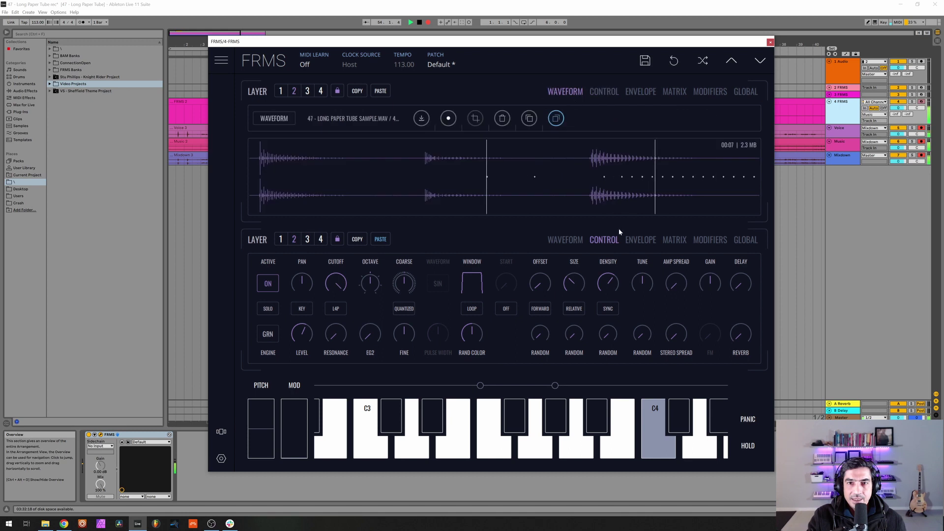
pyautogui.moveTo(577, 272); pyautogui.dragTo(572, 291)
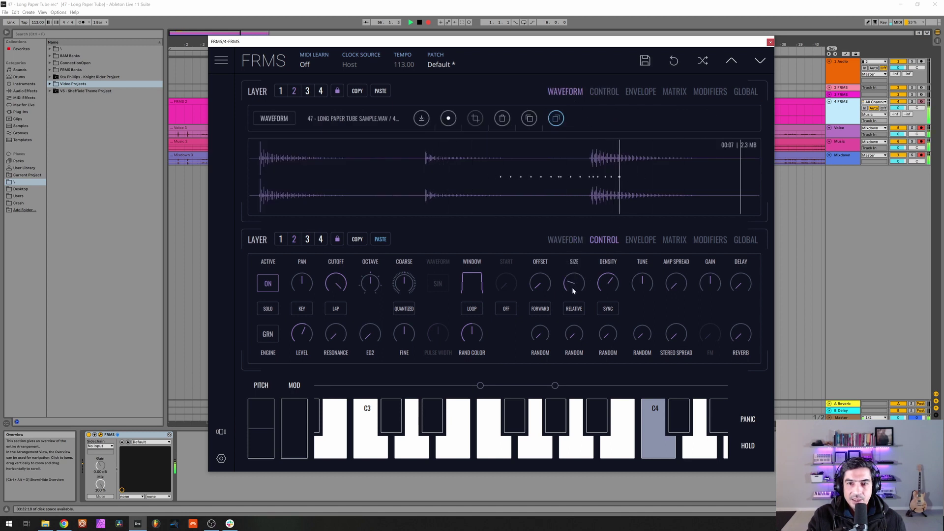
pyautogui.moveTo(674, 331); pyautogui.dragTo(670, 312)
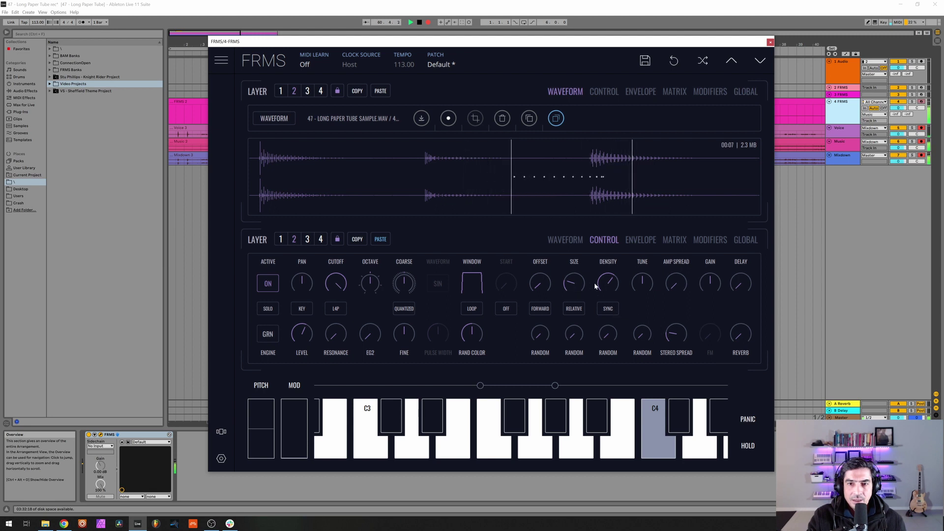
# Lower layer 2's synced grain density slightly
pyautogui.moveTo(603, 289); pyautogui.dragTo(603, 294)
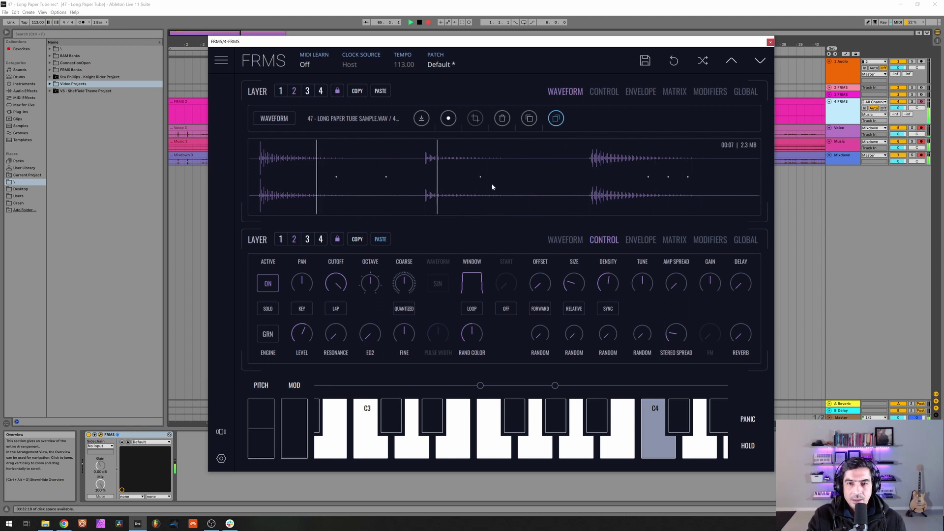
pyautogui.moveTo(473, 288)
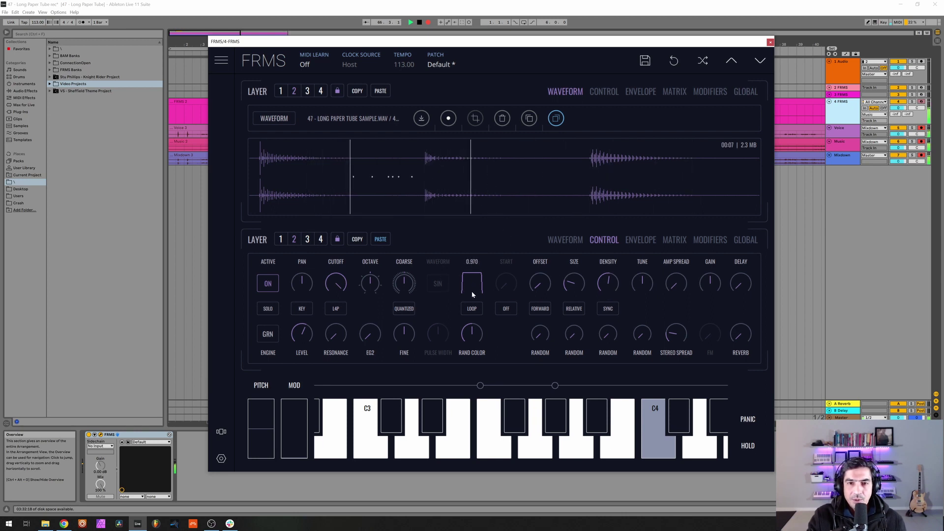
pyautogui.moveTo(311, 334)
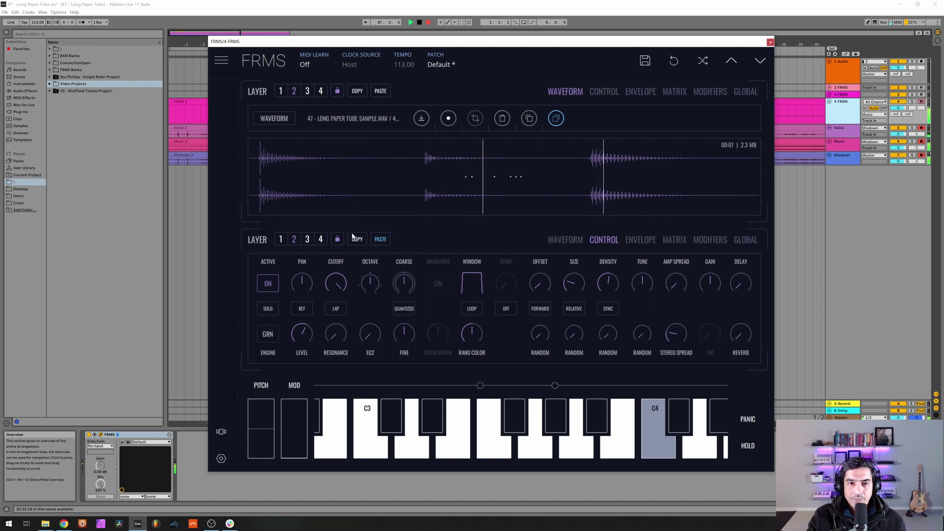
# Raise layer 2's octave, copy the layer's settings into layer 3, and raise layer 3's octave further
pyautogui.click(307, 90)
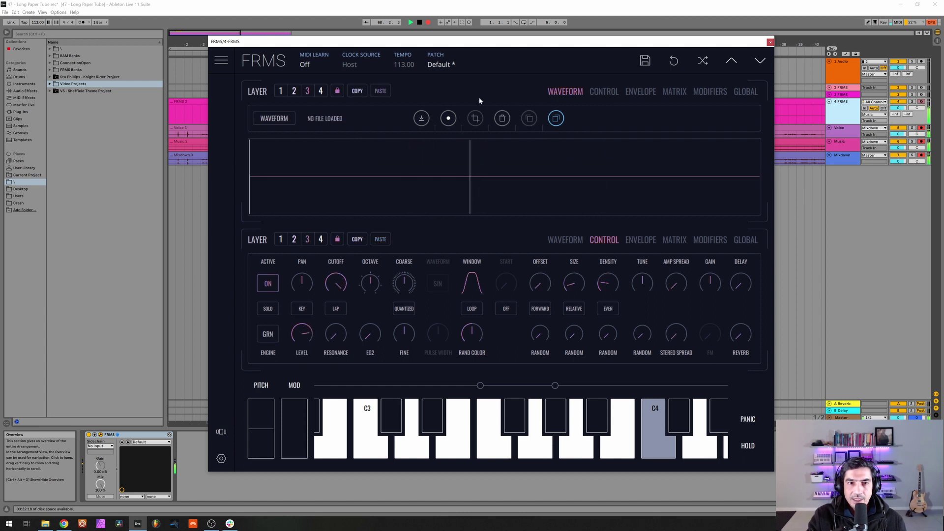
pyautogui.click(293, 91)
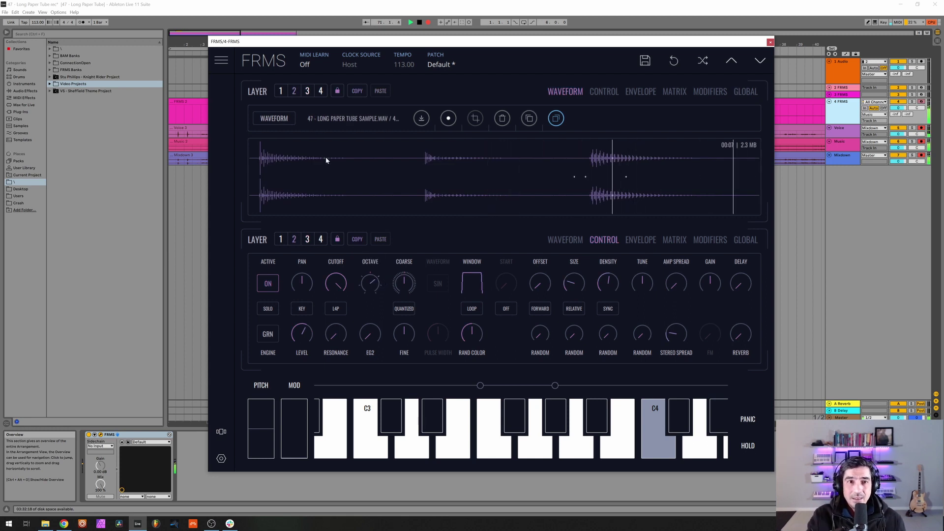
pyautogui.click(308, 92)
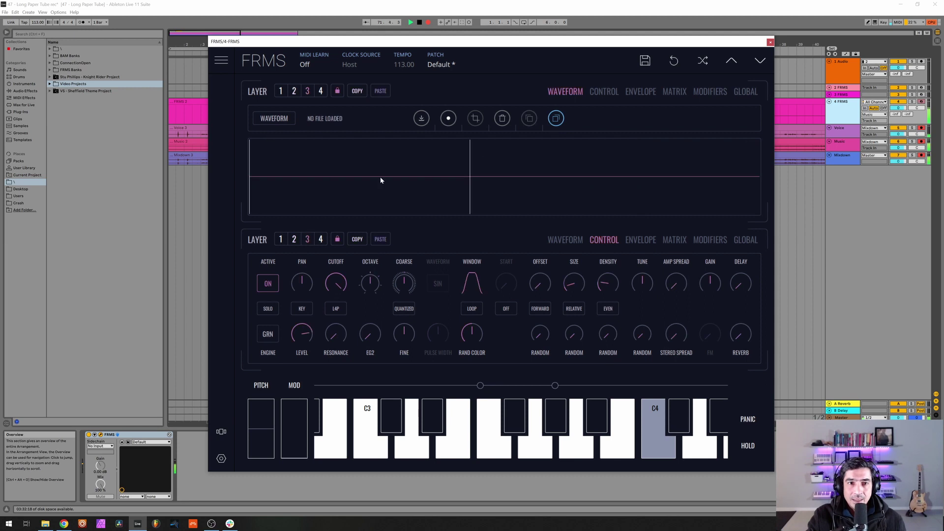
pyautogui.click(377, 91)
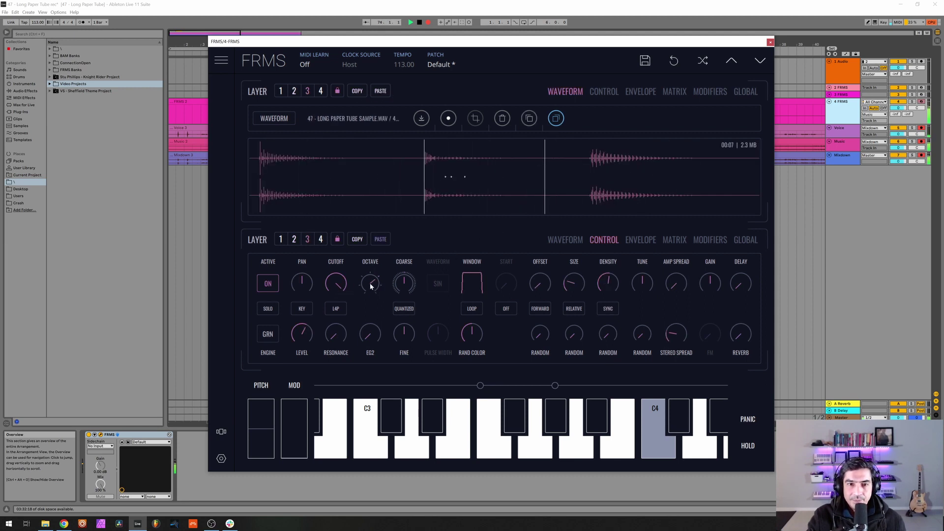
pyautogui.moveTo(370, 287); pyautogui.dragTo(370, 277)
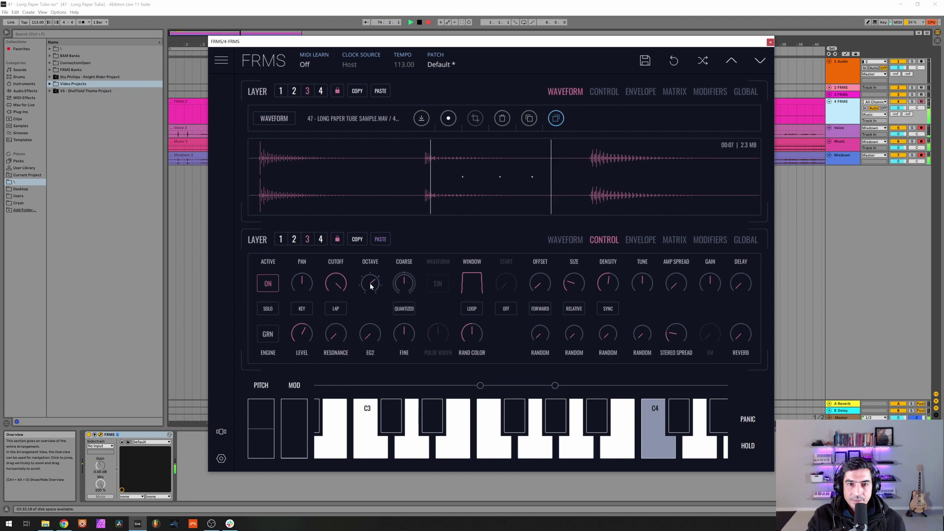
# Set layer 3's LFO 2 modulation of Offset to 0.000 and give LFO 3 a smooth random waveform with full offset
pyautogui.click(676, 91)
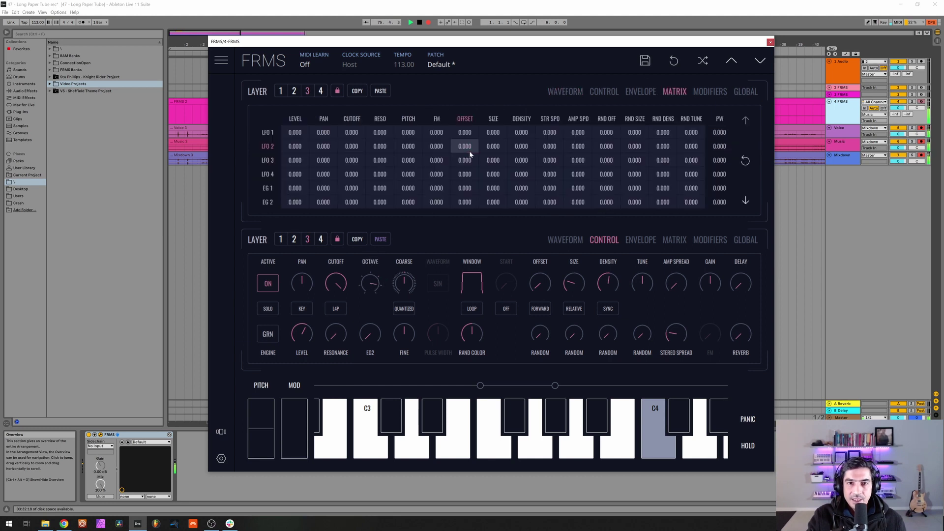
pyautogui.click(710, 92)
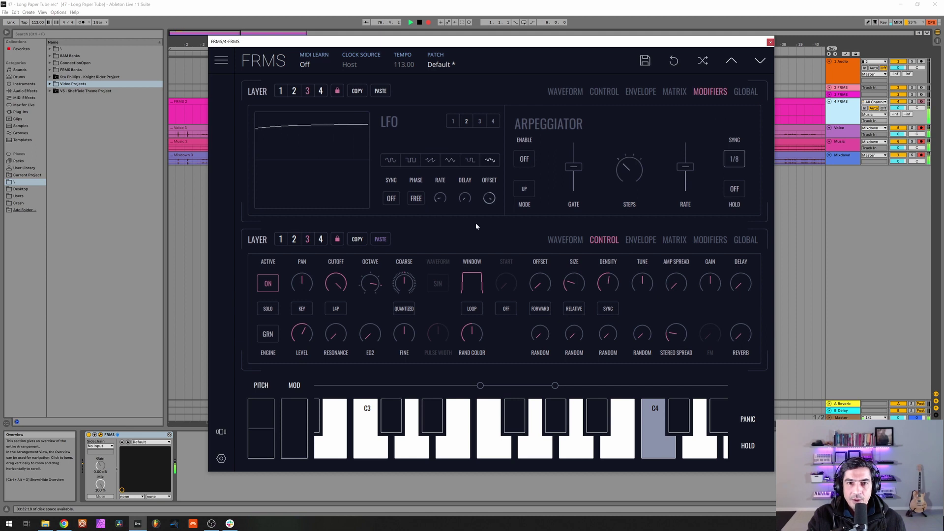
pyautogui.click(480, 122)
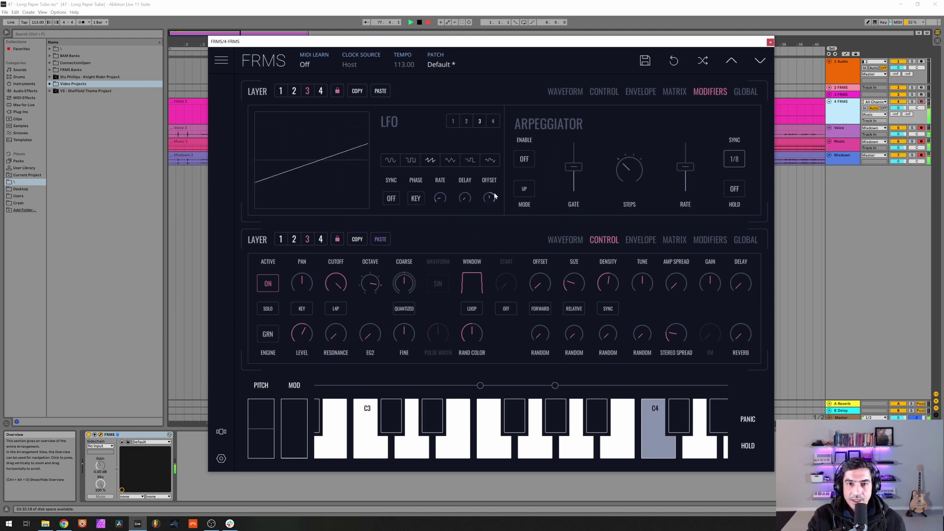
pyautogui.moveTo(494, 192); pyautogui.dragTo(484, 86)
pyautogui.click(490, 160)
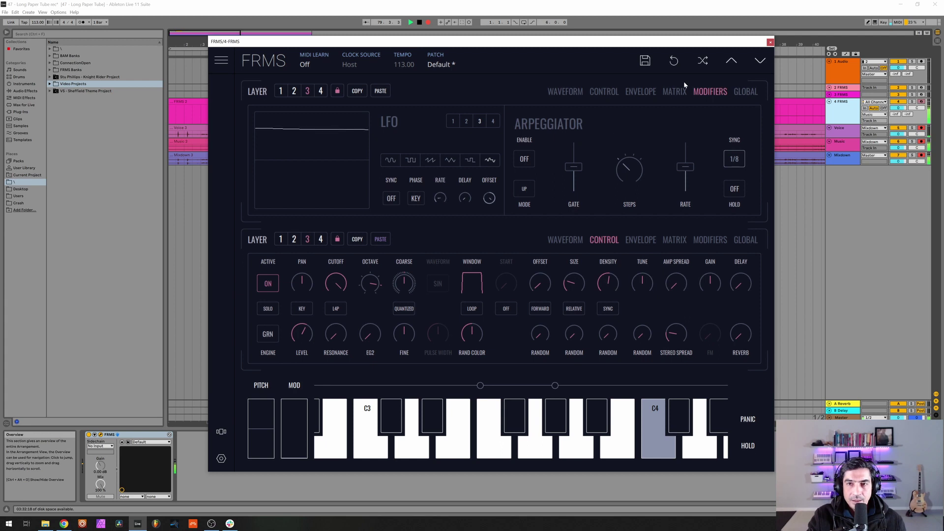
pyautogui.click(613, 92)
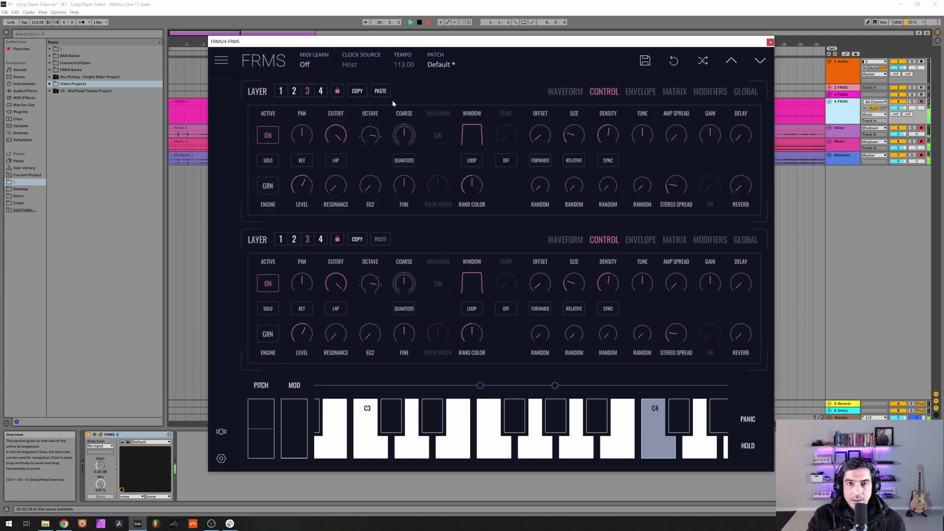
pyautogui.click(576, 94)
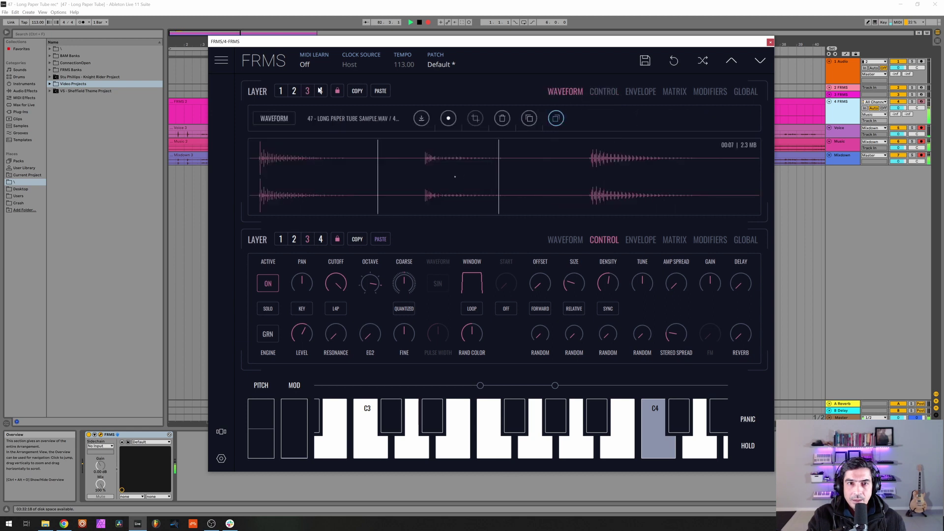
# Paste the copied settings into layer 4 and raise its octave above layer 3's
pyautogui.click(378, 240)
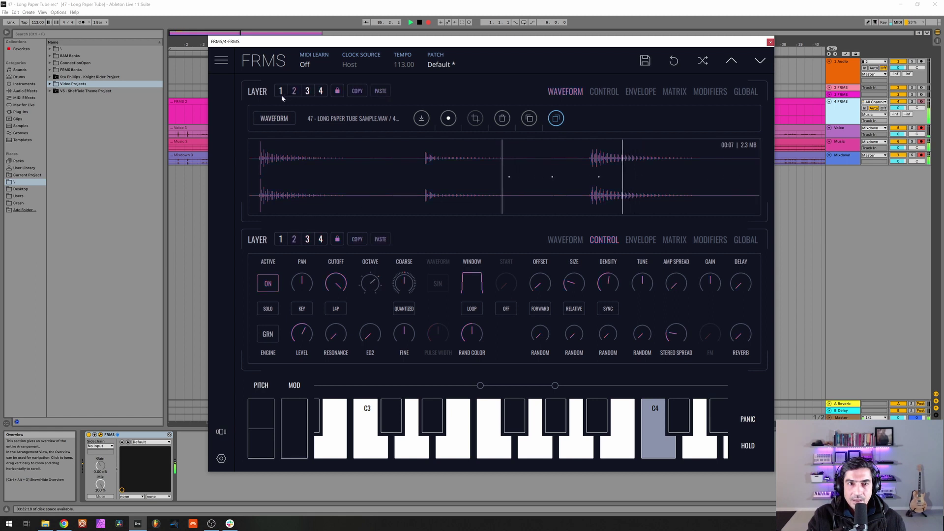
pyautogui.click(307, 92)
pyautogui.click(321, 91)
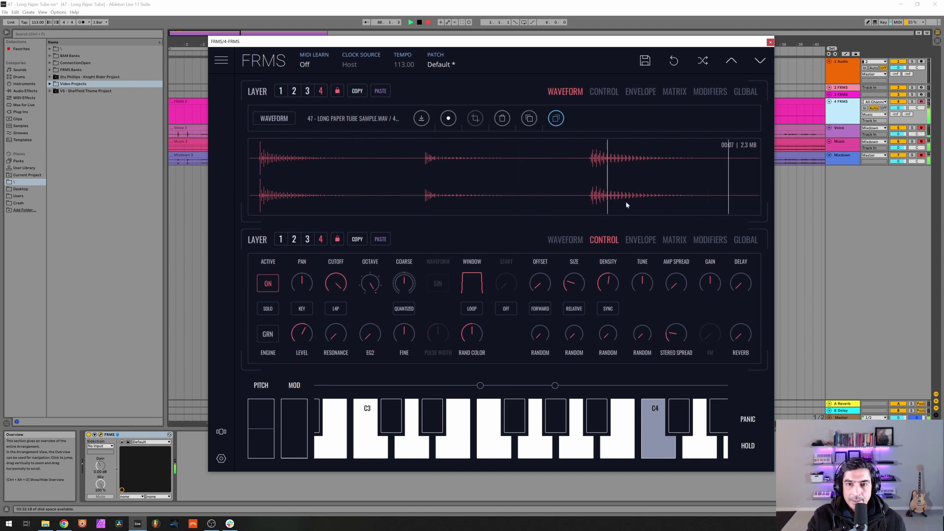
# Switch layer 4's Offset modulation from LFO 2 to LFO 4 at 1.000, and make LFO 4 smooth random with full offset and rate 0.270
pyautogui.click(674, 91)
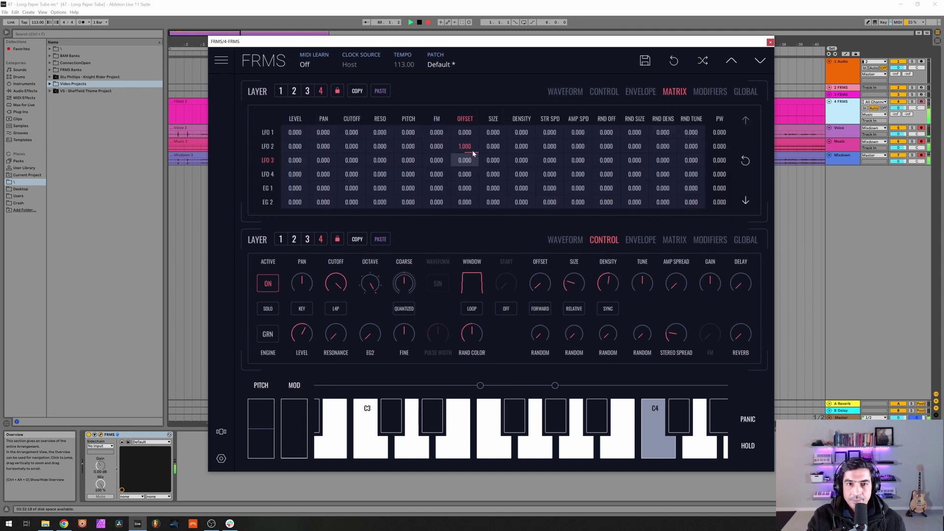
pyautogui.moveTo(472, 149); pyautogui.dragTo(465, 174)
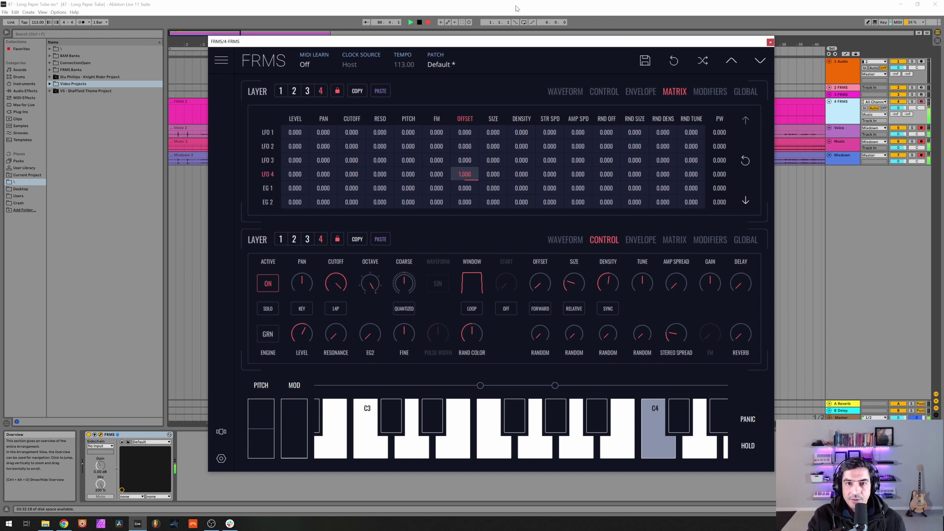
pyautogui.click(706, 91)
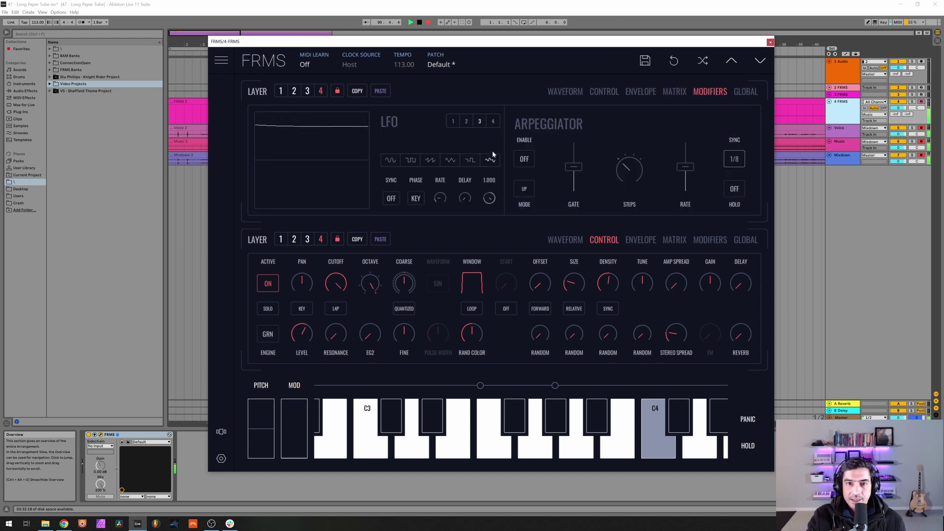
pyautogui.click(493, 121)
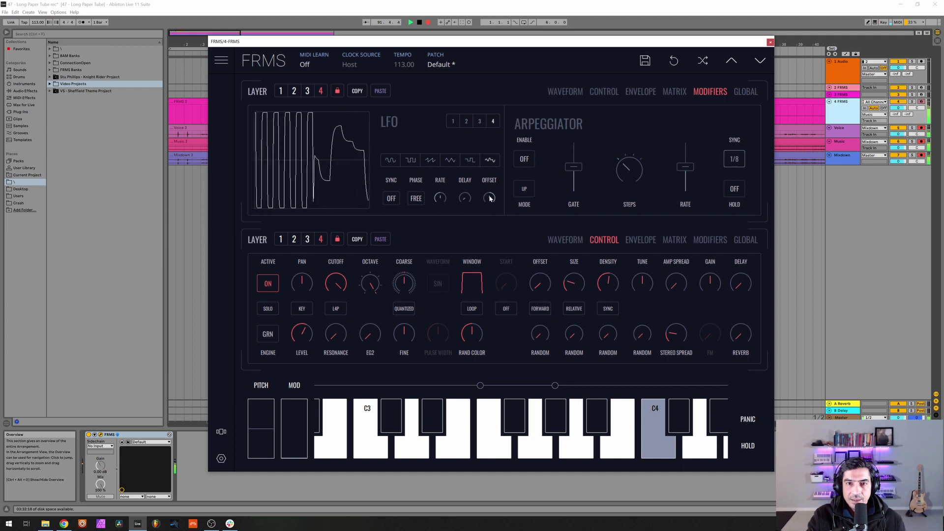
pyautogui.moveTo(445, 199); pyautogui.dragTo(440, 223)
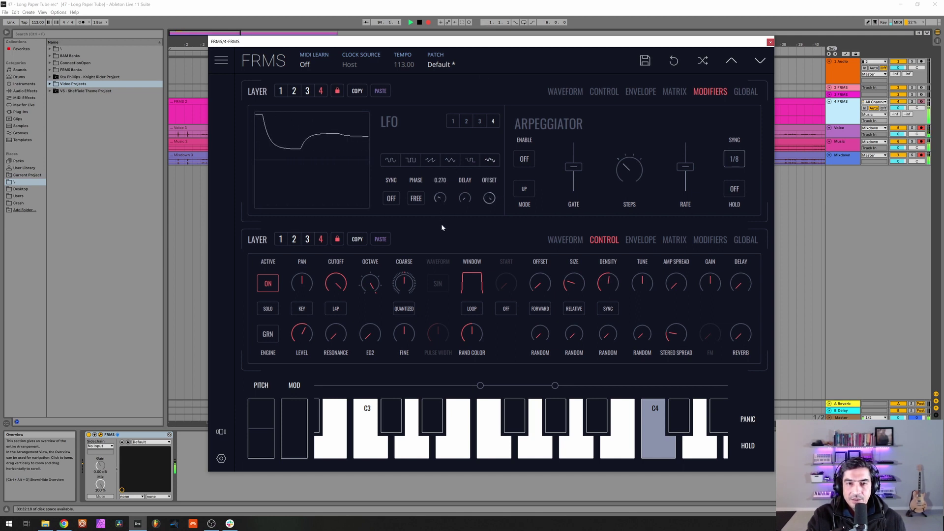
# Lower layer 4's level slightly, raise its synced grain density, and set its reverb to about 0.237
pyautogui.click(670, 91)
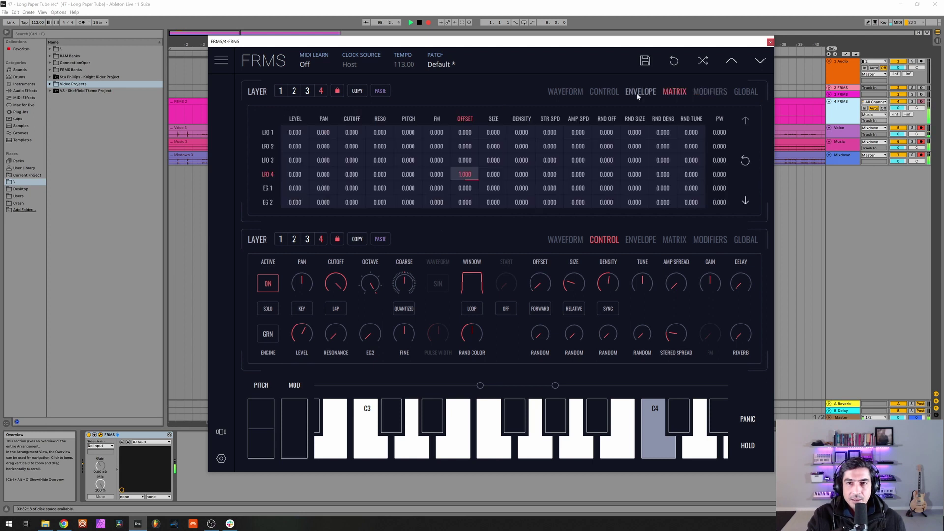
pyautogui.click(608, 94)
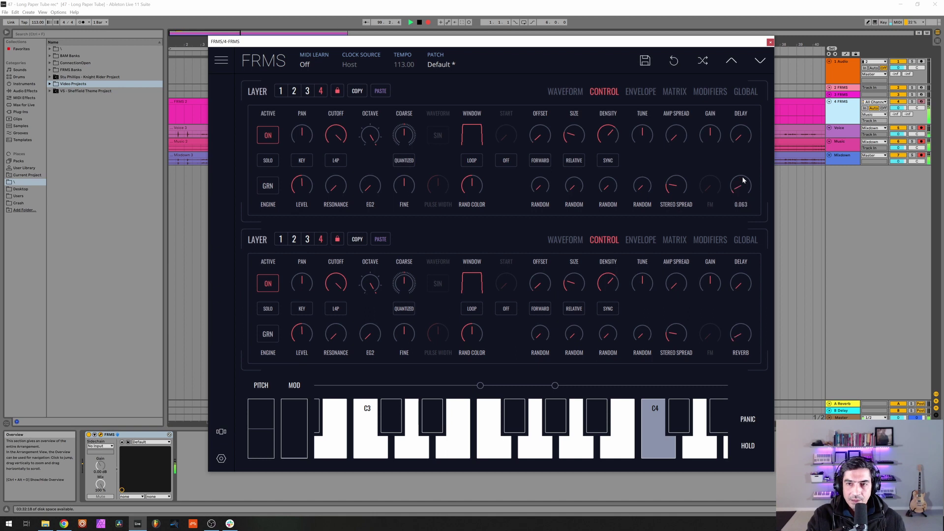
pyautogui.moveTo(741, 186); pyautogui.dragTo(741, 166)
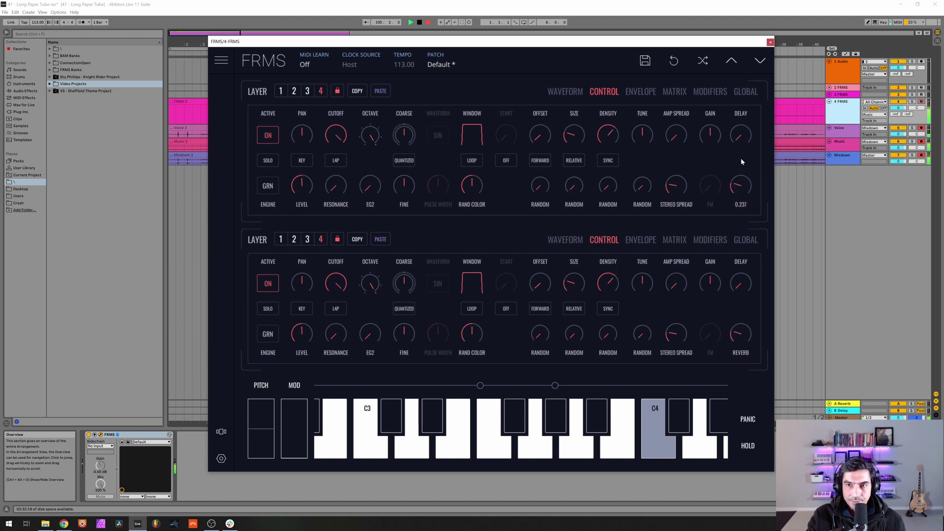
# Set the global delay to full spread with feedback at 0.000, and give layer 4 a delay amount of about 0.210
pyautogui.click(745, 91)
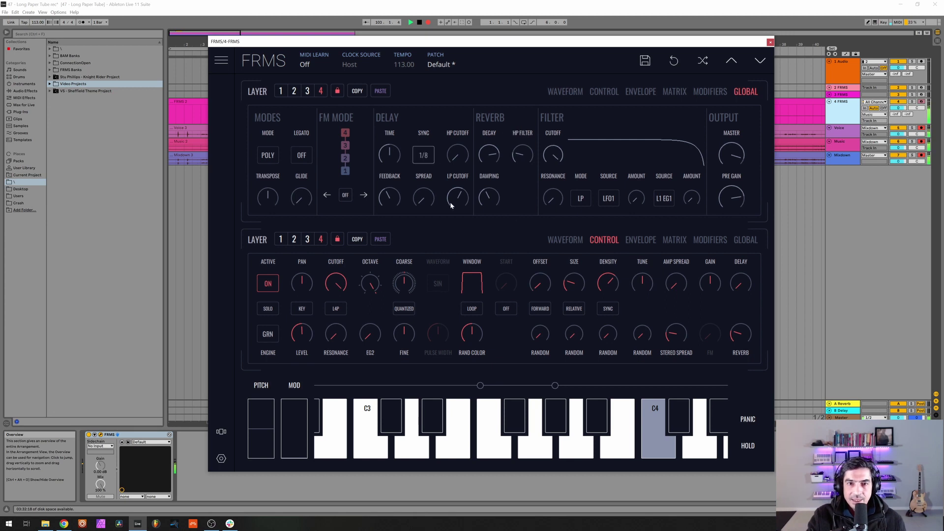
pyautogui.moveTo(390, 206); pyautogui.dragTo(421, 390)
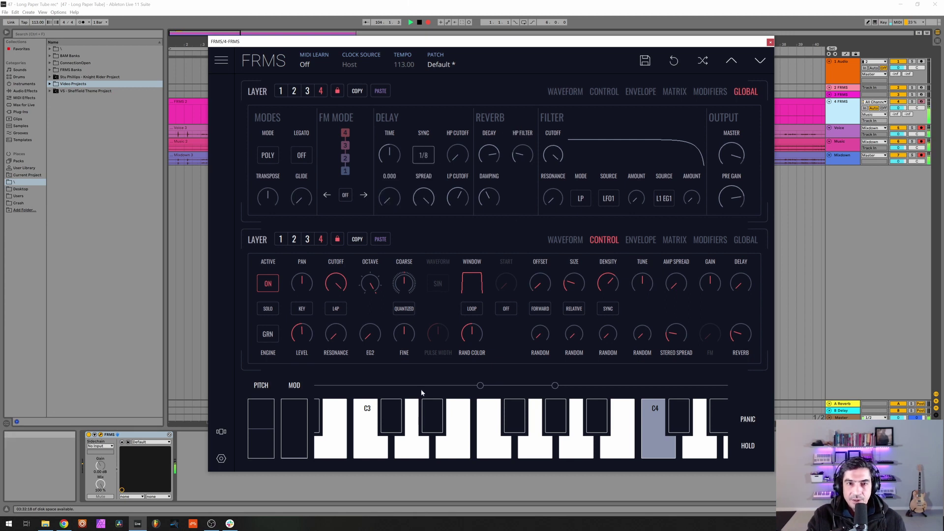
pyautogui.click(673, 92)
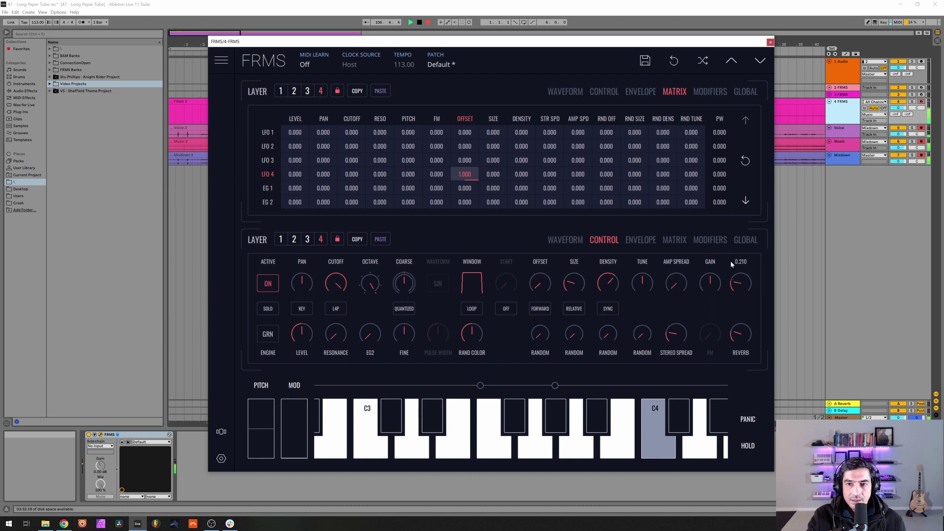
# Show layer 4's waveform and reduce its synced grain density below 1/16
pyautogui.click(307, 239)
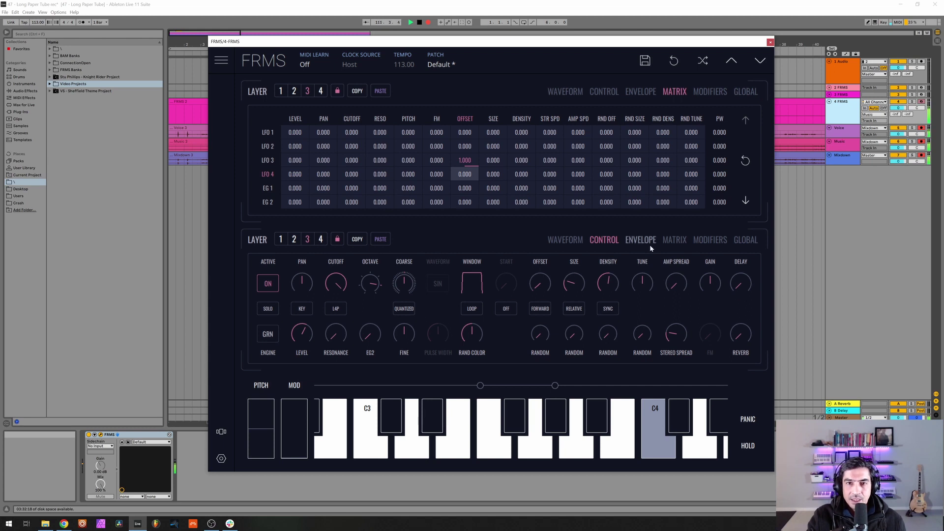
pyautogui.click(320, 91)
pyautogui.click(565, 92)
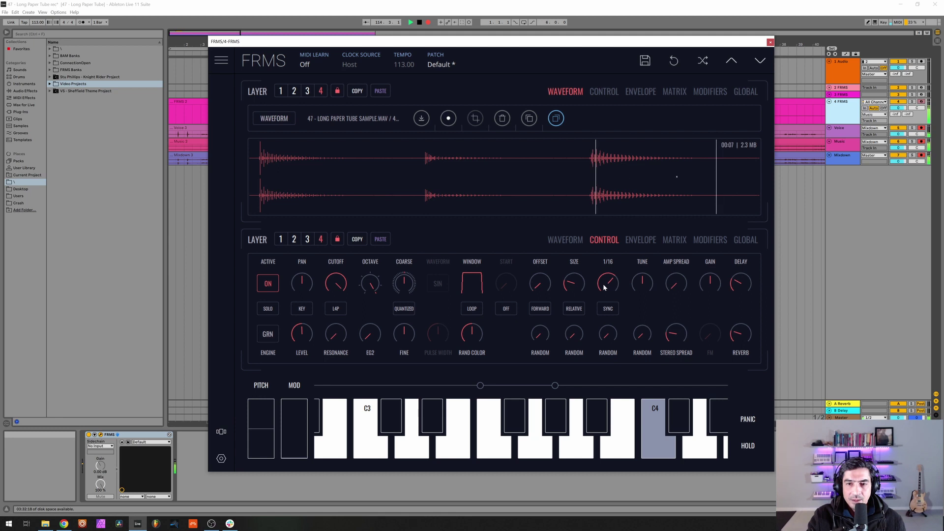
pyautogui.moveTo(603, 286); pyautogui.dragTo(602, 299)
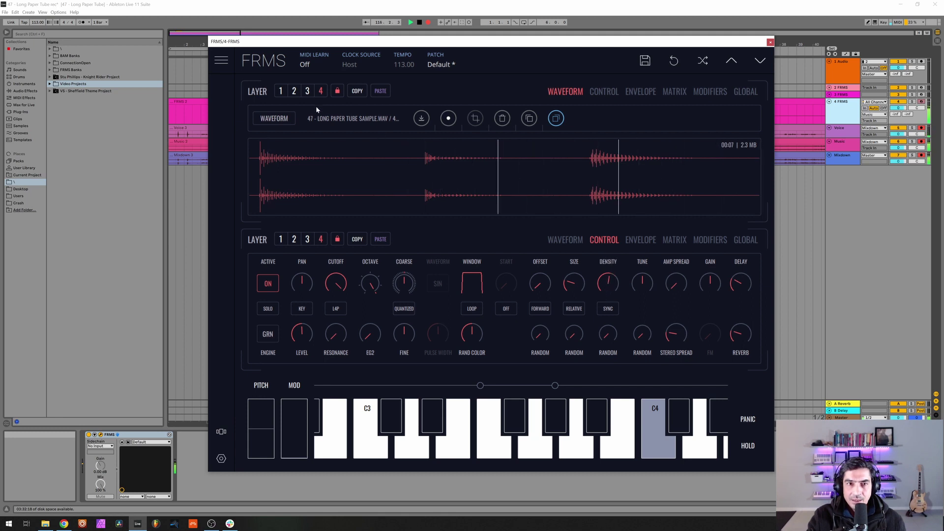
# Raise layer 3's synced grain density and lower its level to slightly below the midpoint
pyautogui.click(308, 91)
pyautogui.moveTo(608, 282); pyautogui.dragTo(636, 271)
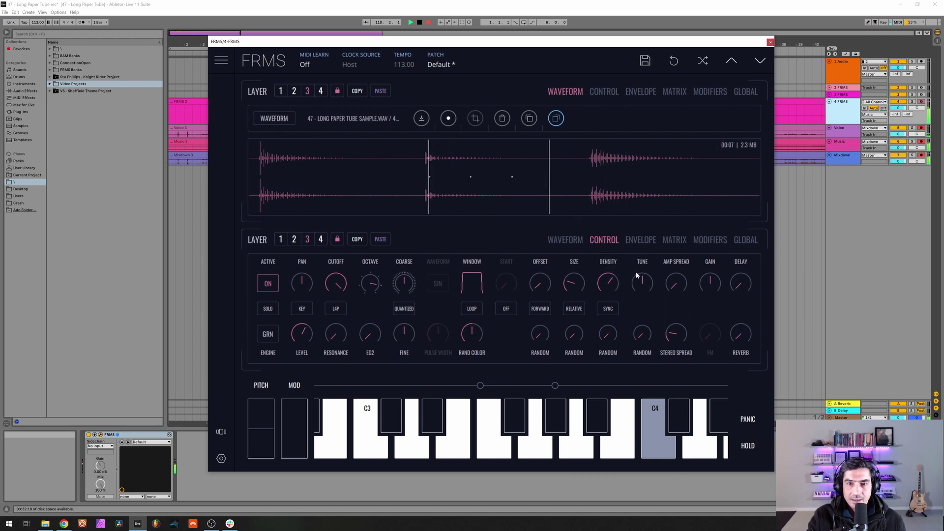
pyautogui.moveTo(299, 336); pyautogui.dragTo(303, 353)
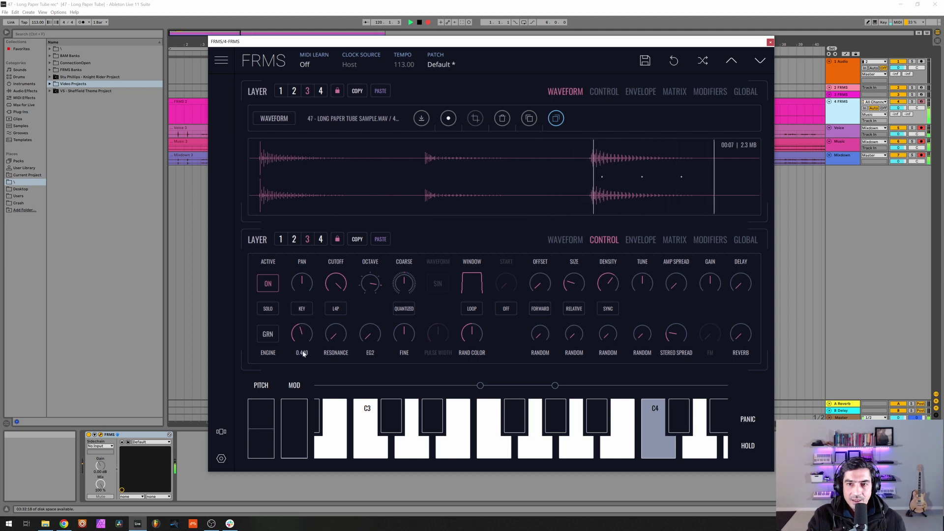
# Add moderate reverb and about 0.207 of delay to layer 3, and add moderate reverb to layer 2
pyautogui.moveTo(733, 332); pyautogui.dragTo(736, 268)
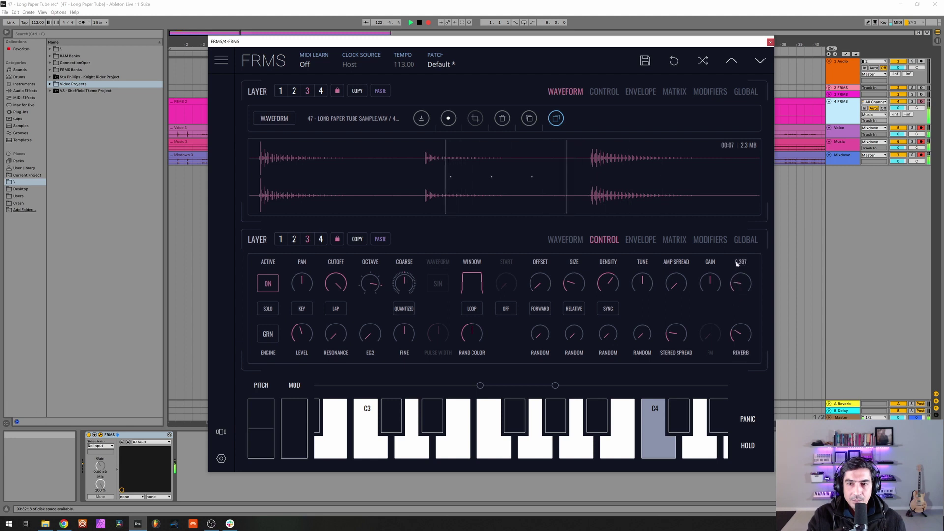
pyautogui.click(296, 243)
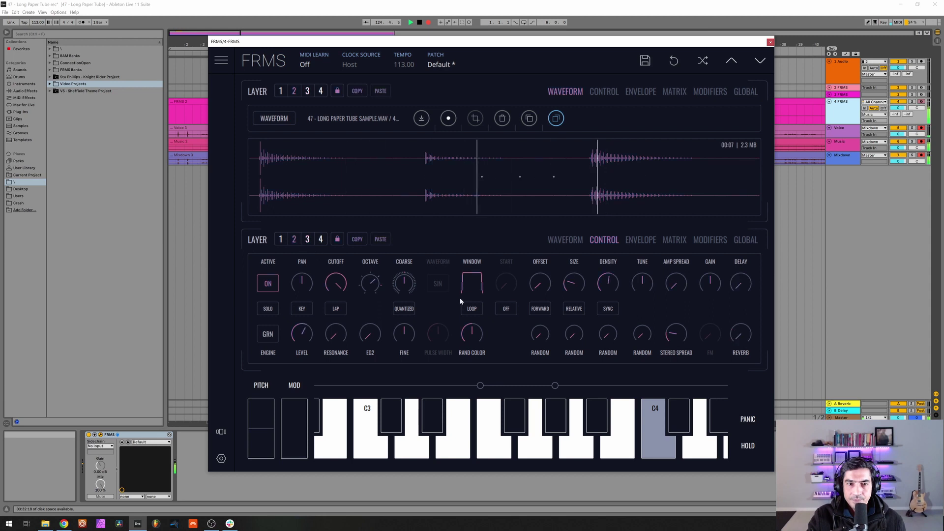
pyautogui.moveTo(732, 342); pyautogui.dragTo(732, 314)
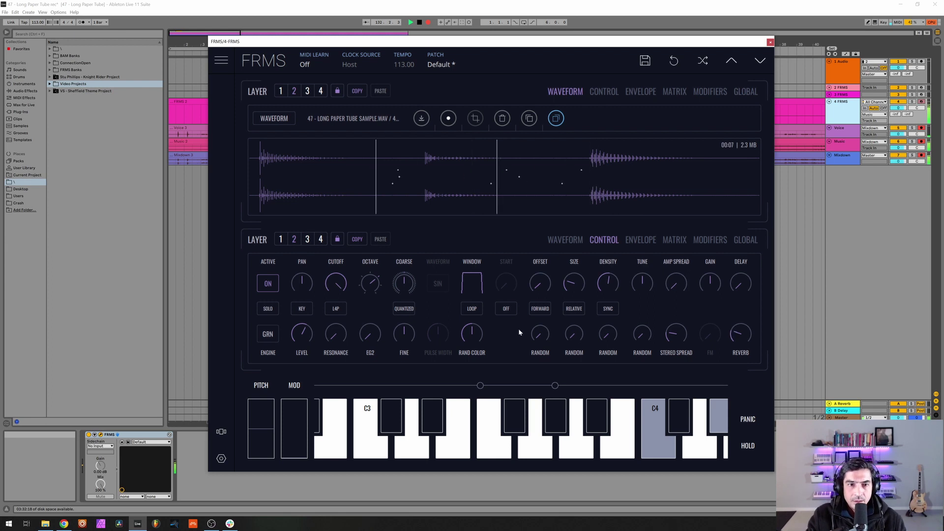
# Solo layer 1 to check its grain offset, and compare it with layer 2's moving waveform window
pyautogui.click(281, 239)
pyautogui.click(268, 309)
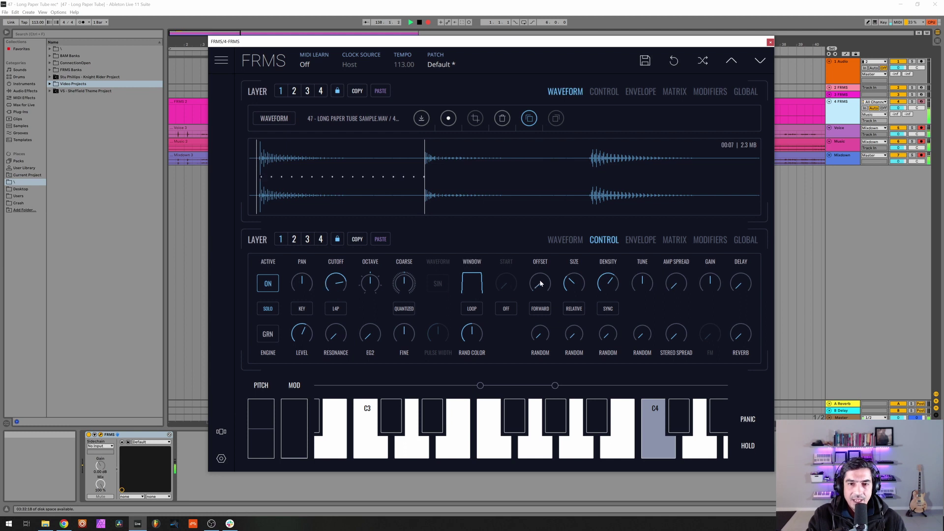
pyautogui.moveTo(541, 283)
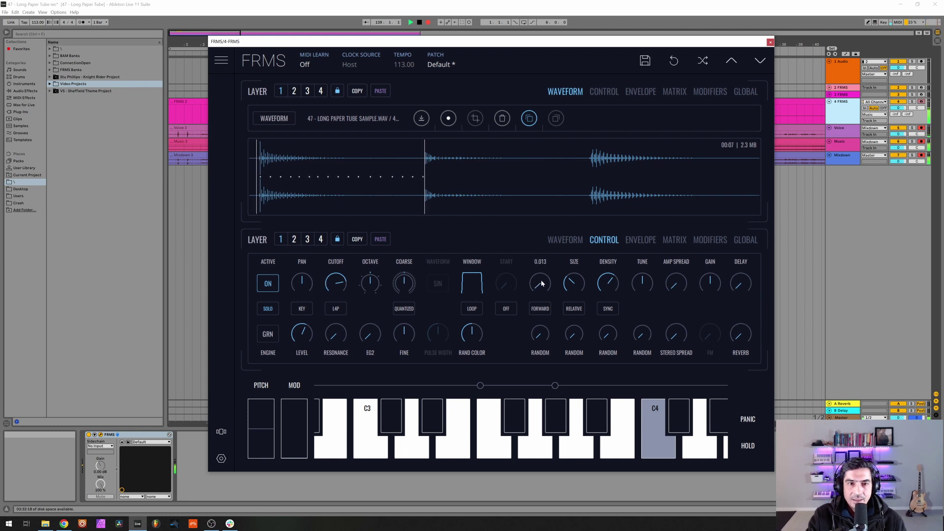
pyautogui.click(294, 240)
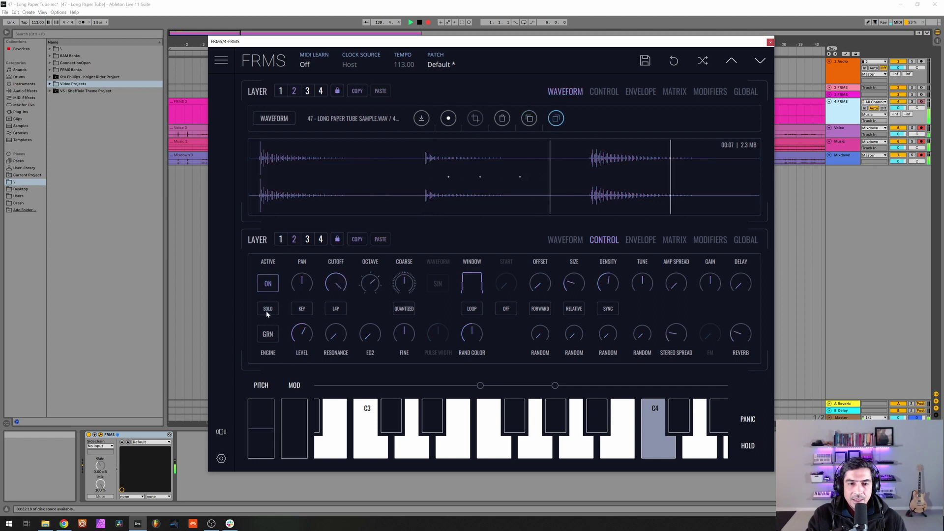
pyautogui.click(274, 312)
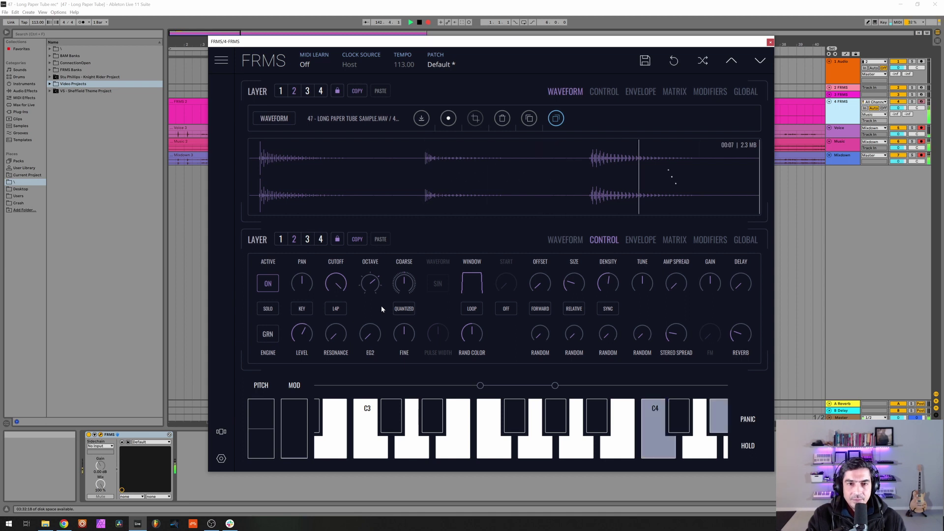
# Lower the levels of layers 4 and 3 to roughly a third
pyautogui.click(321, 239)
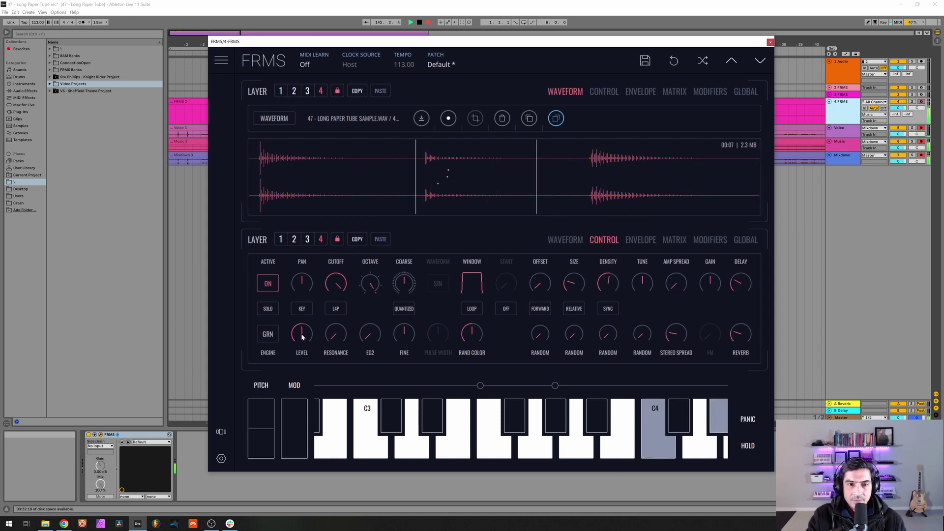
pyautogui.moveTo(302, 333); pyautogui.dragTo(309, 368)
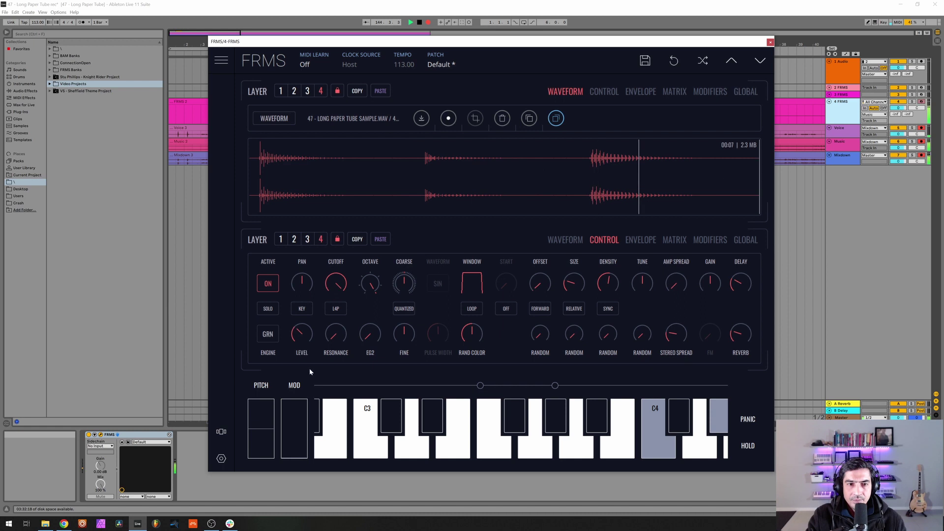
pyautogui.click(311, 240)
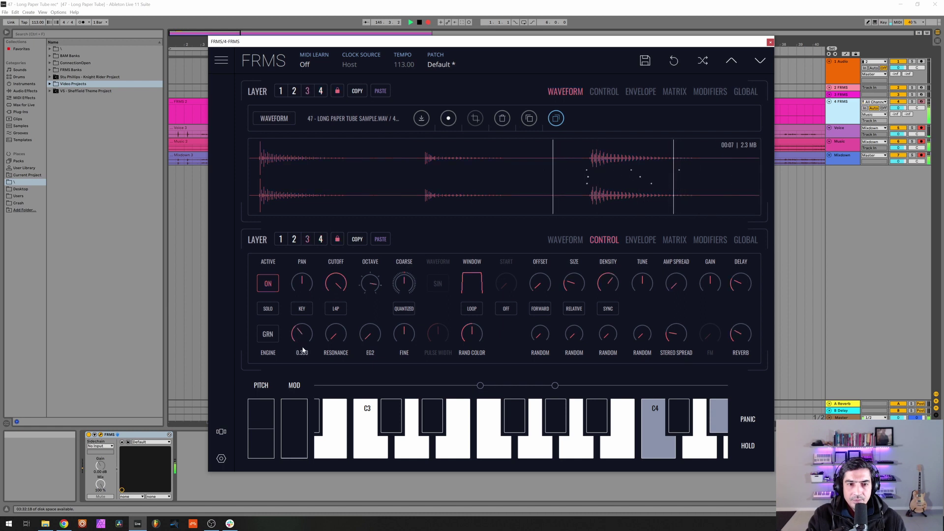
# Slow LFO 4's rate to about 0.120, and check its rate with layers 3 and 2 selected
pyautogui.click(321, 240)
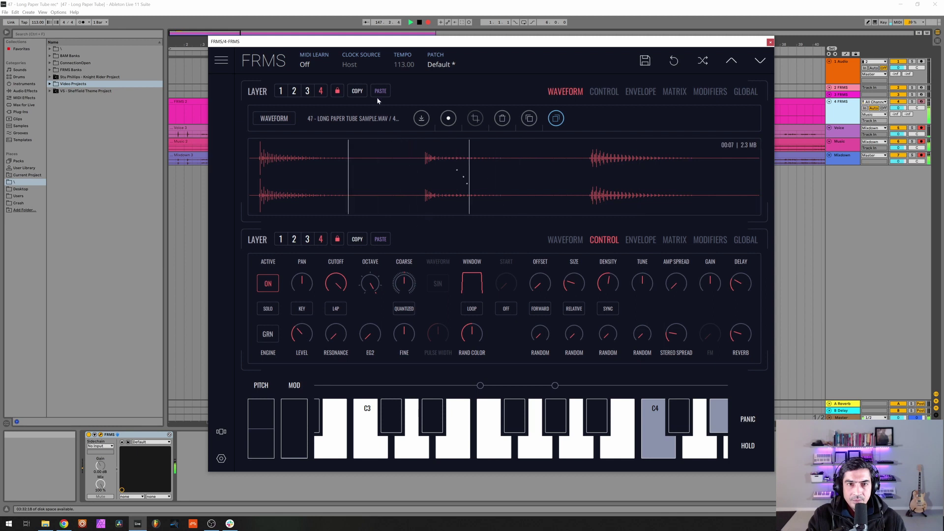
pyautogui.click(673, 92)
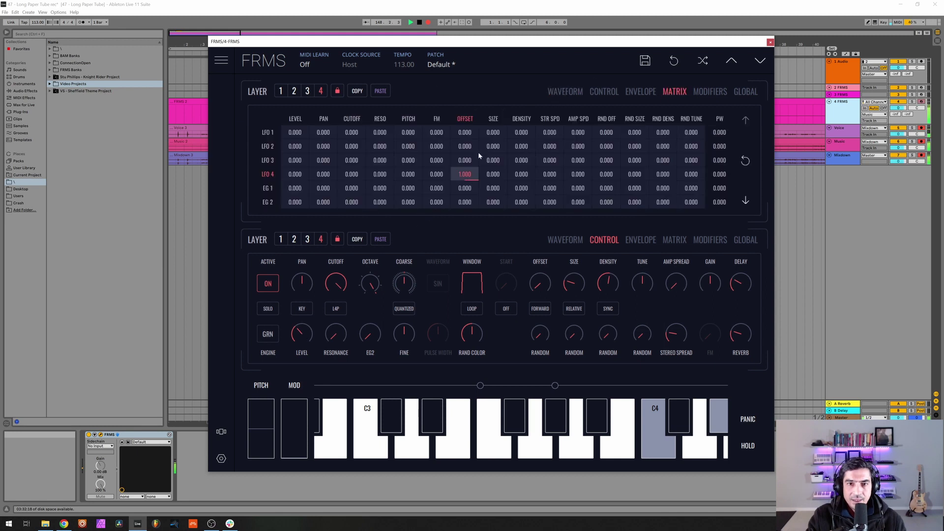
pyautogui.click(709, 92)
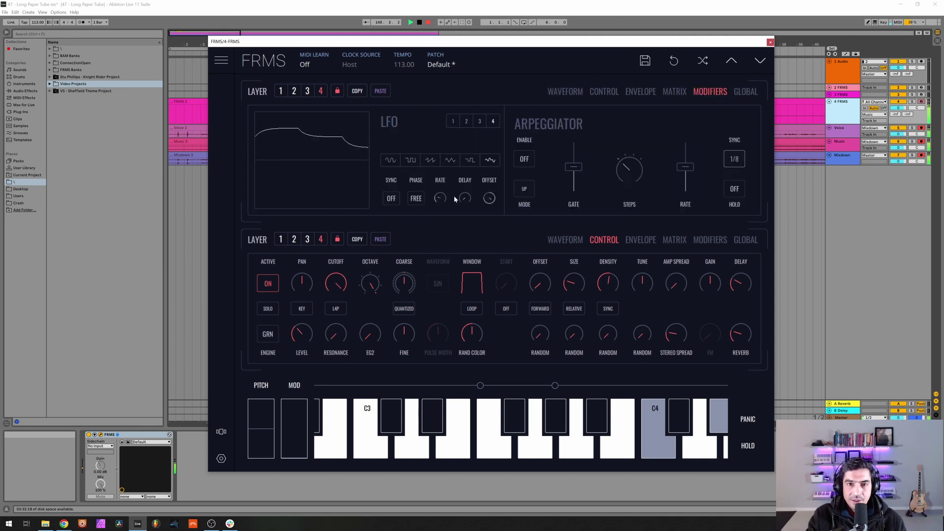
pyautogui.moveTo(440, 197); pyautogui.dragTo(445, 213)
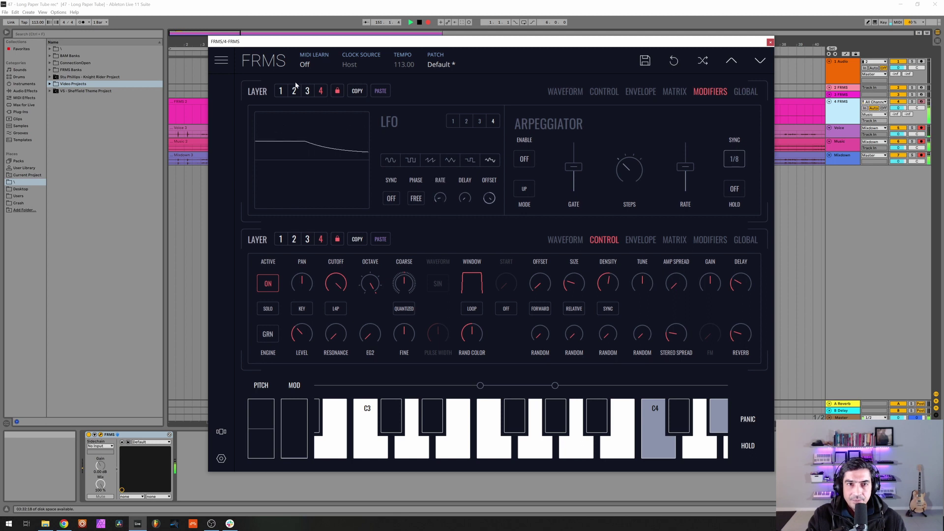
pyautogui.click(308, 90)
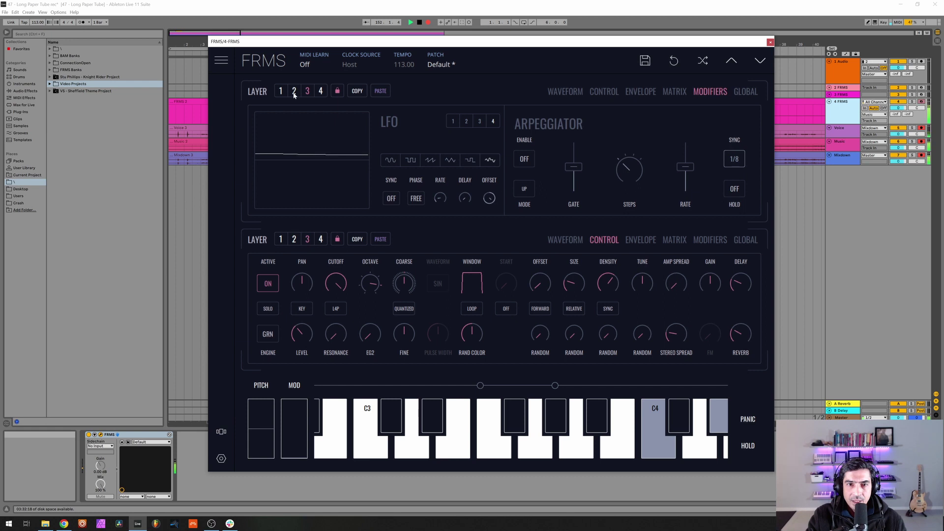
pyautogui.click(295, 92)
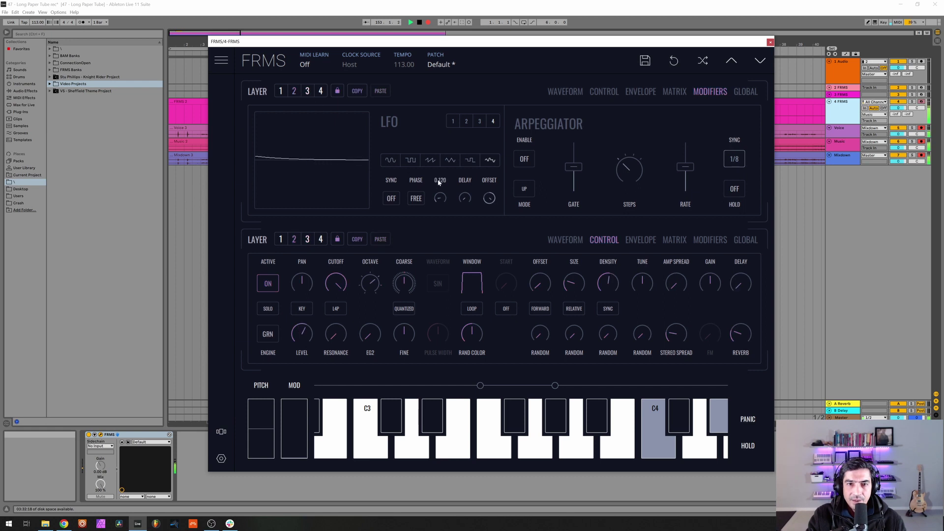
pyautogui.click(308, 91)
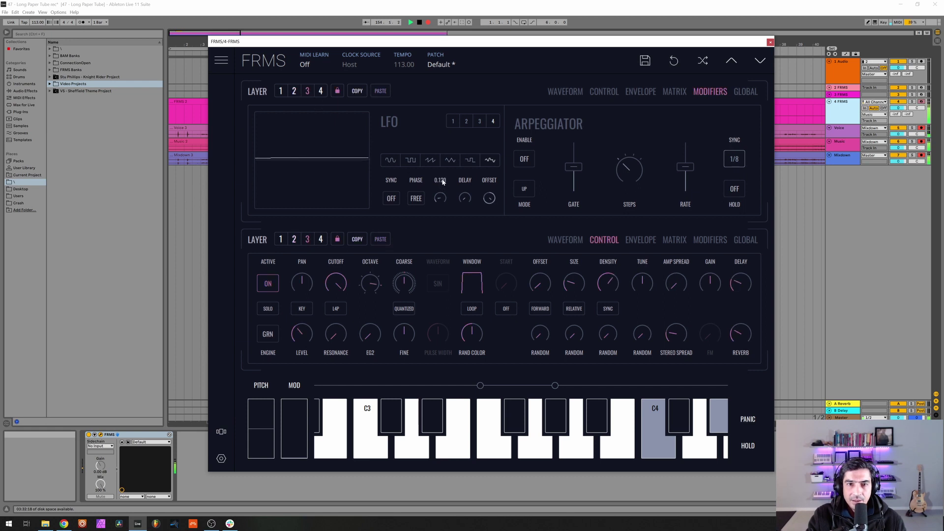
# Check LFO 4 on layer 4, and compare the rates of LFOs 4, 3, 2 and 1 with layer 2 selected
pyautogui.moveTo(443, 189)
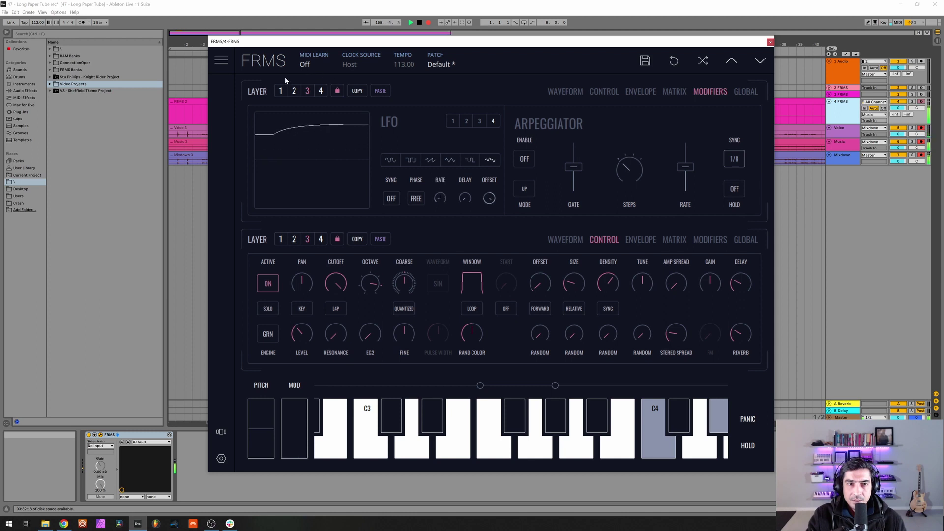
pyautogui.click(320, 92)
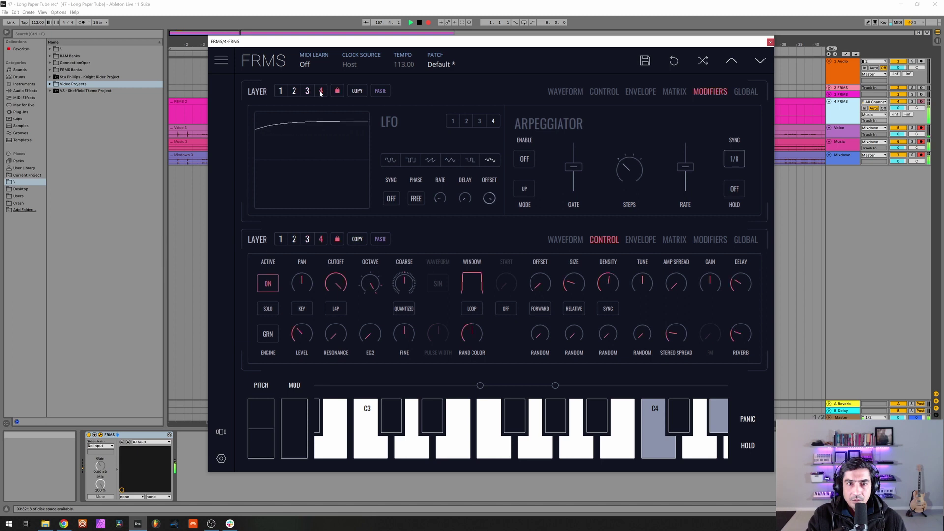
pyautogui.click(294, 92)
pyautogui.click(480, 121)
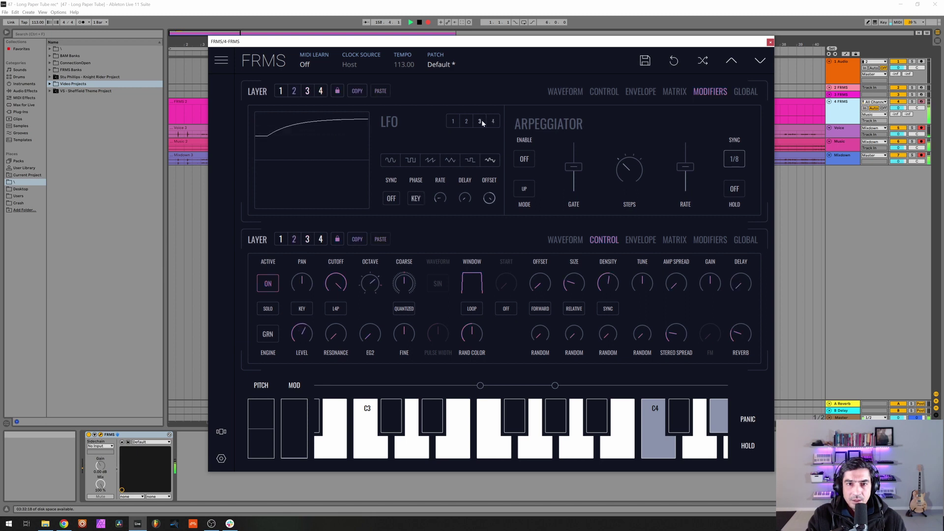
pyautogui.click(492, 121)
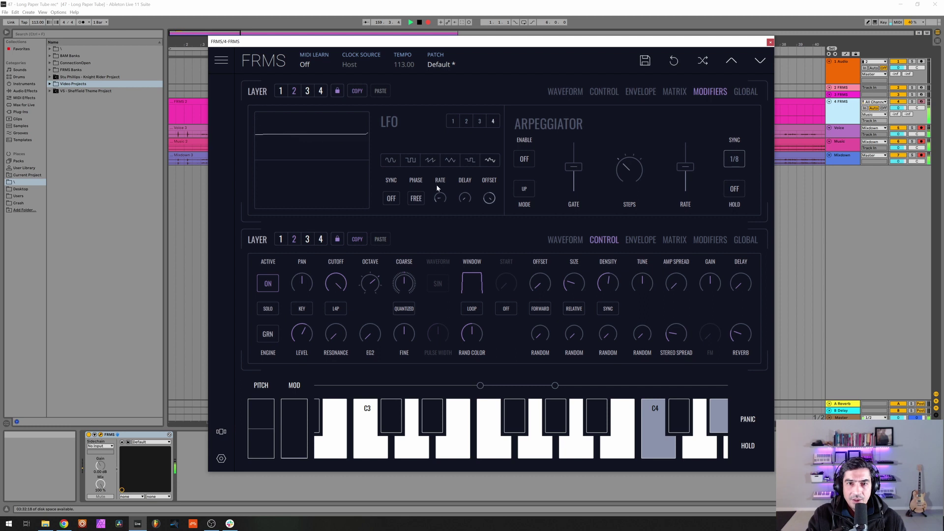
pyautogui.click(479, 121)
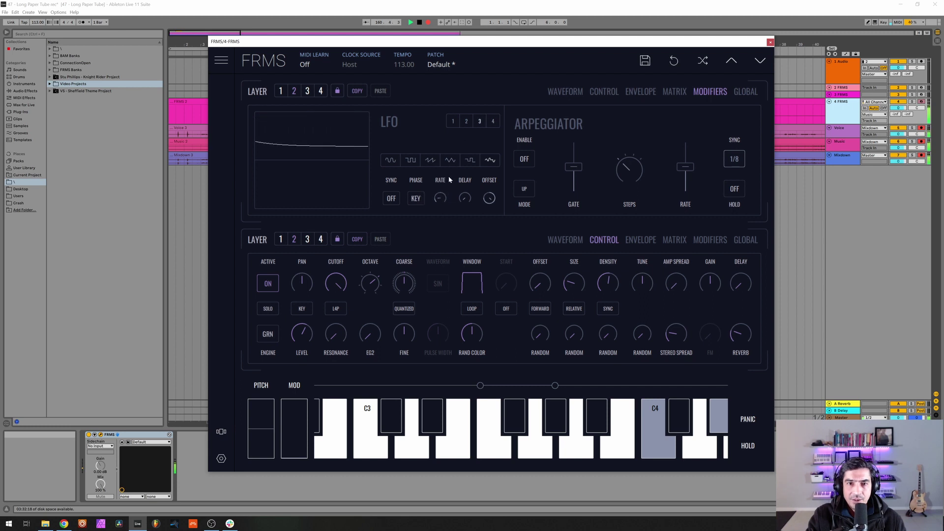
pyautogui.click(463, 121)
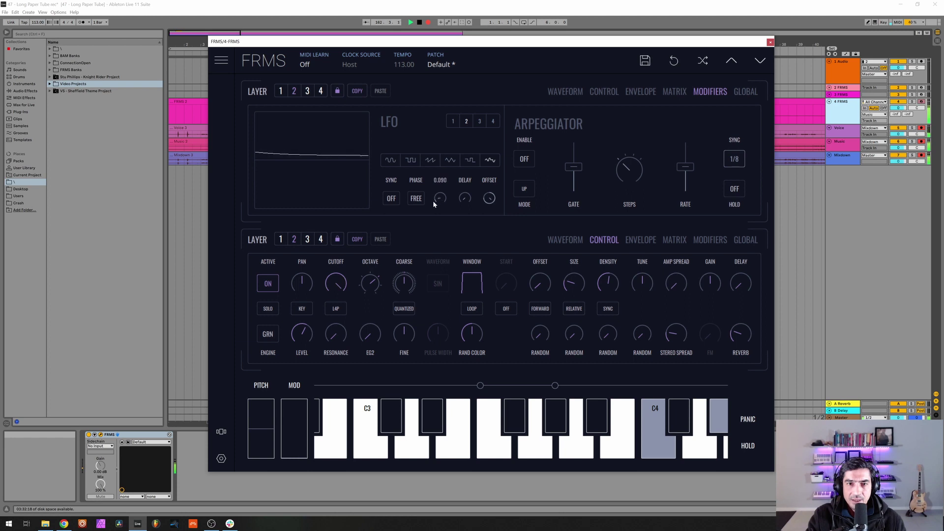
pyautogui.click(453, 121)
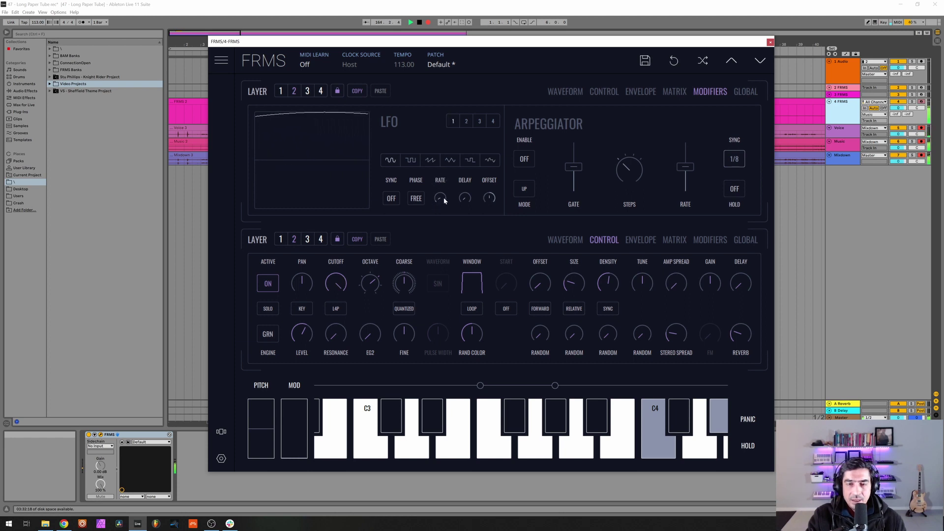
pyautogui.click(489, 122)
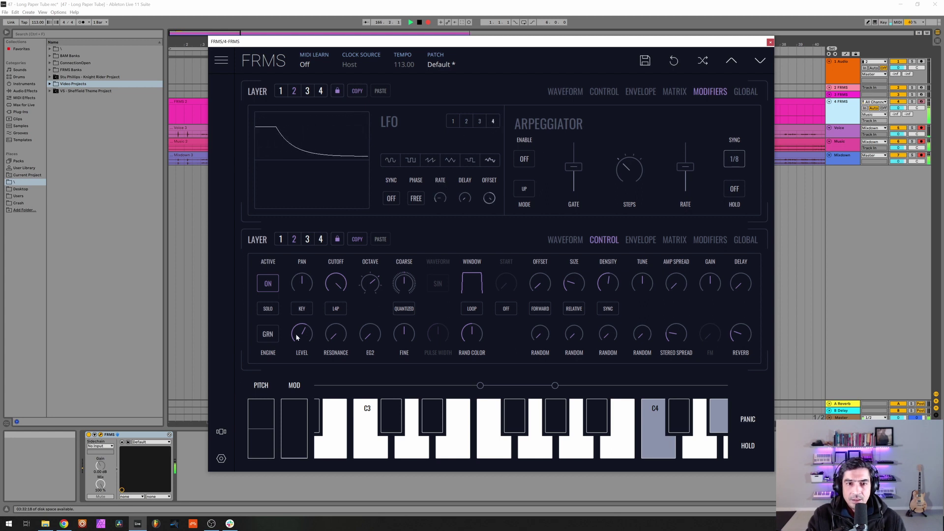
# Raise layer 4's level to just under half, and check the rates of LFOs 2, 3 and 4
pyautogui.click(320, 240)
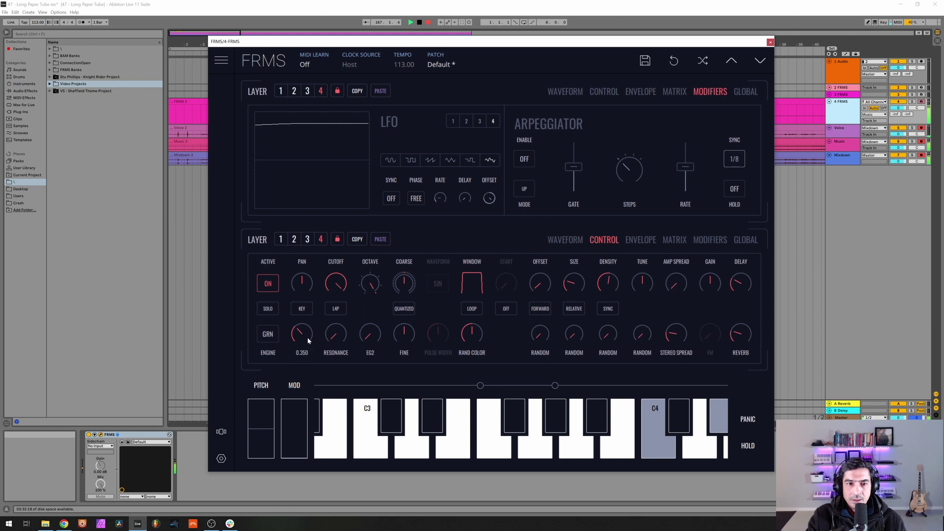
pyautogui.moveTo(308, 340); pyautogui.dragTo(335, 328)
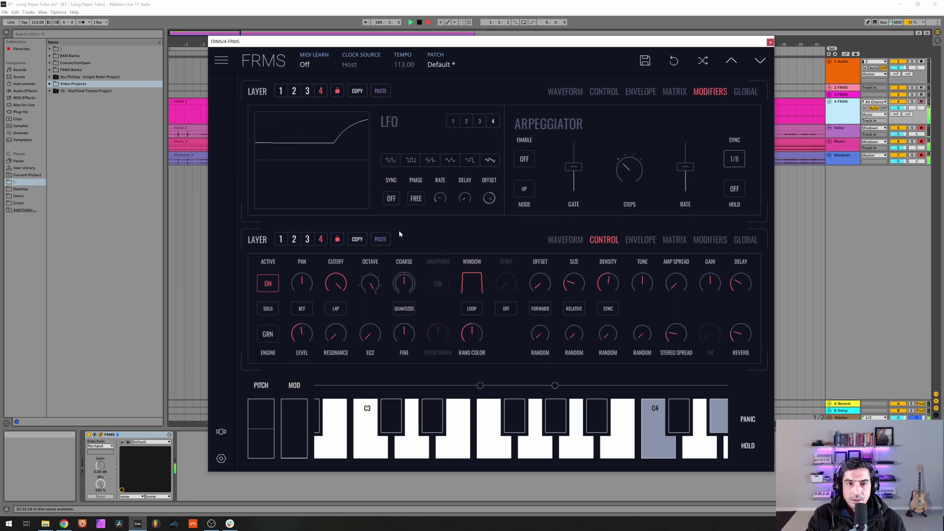
pyautogui.click(465, 121)
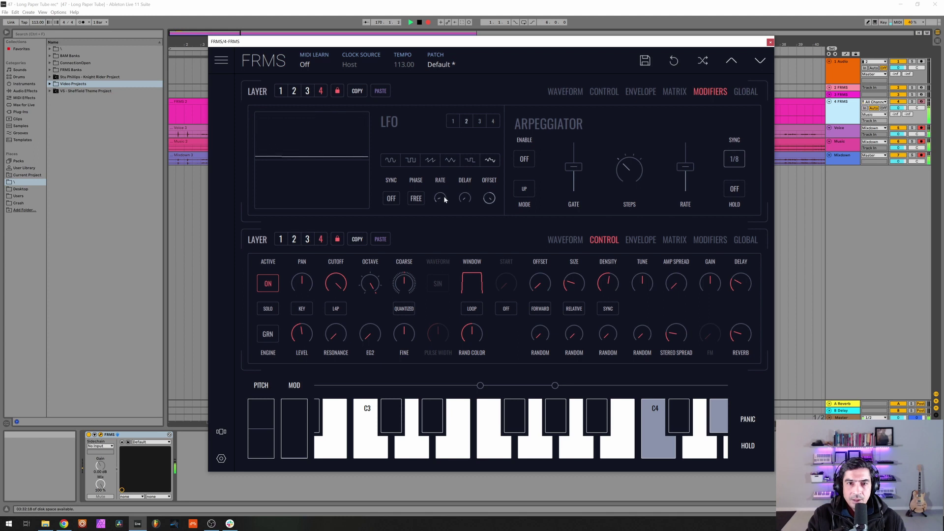
pyautogui.click(477, 122)
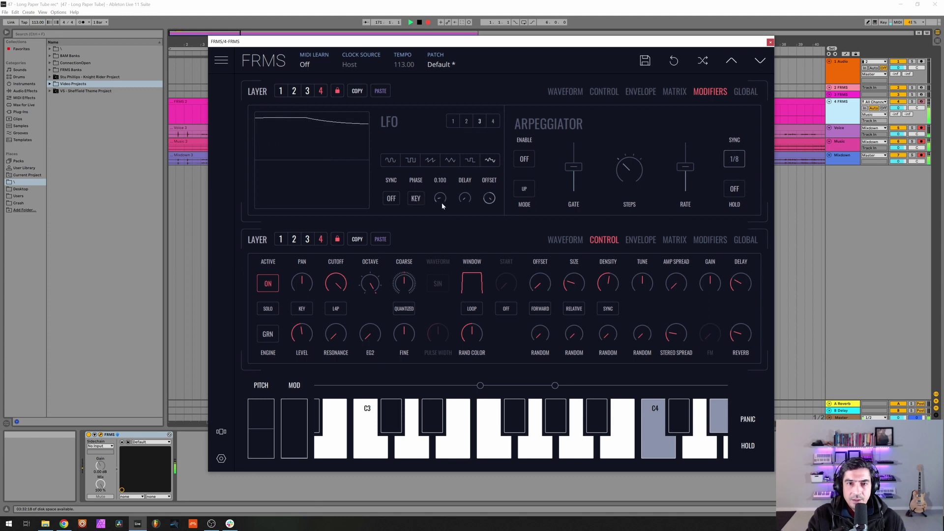
pyautogui.click(490, 121)
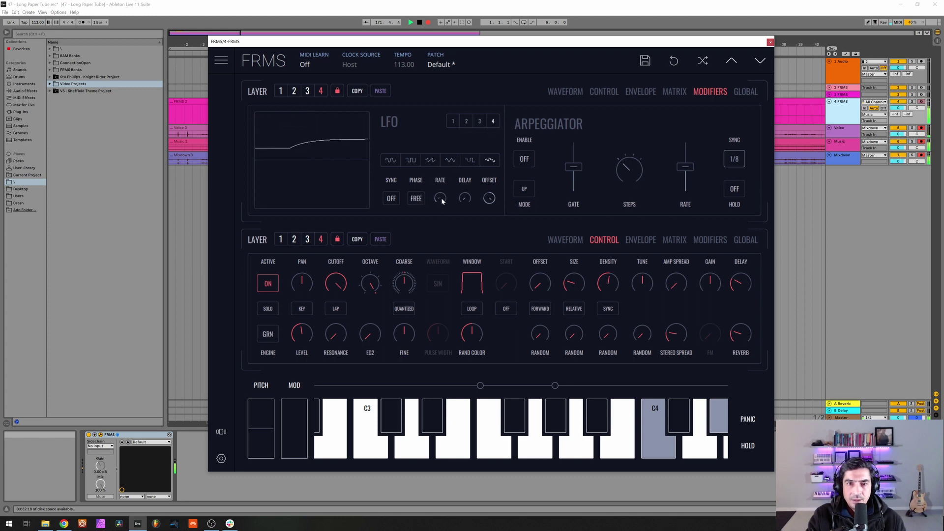
# Lower layer 1's filter cutoff and fine-tune its level to a little above half
pyautogui.click(281, 239)
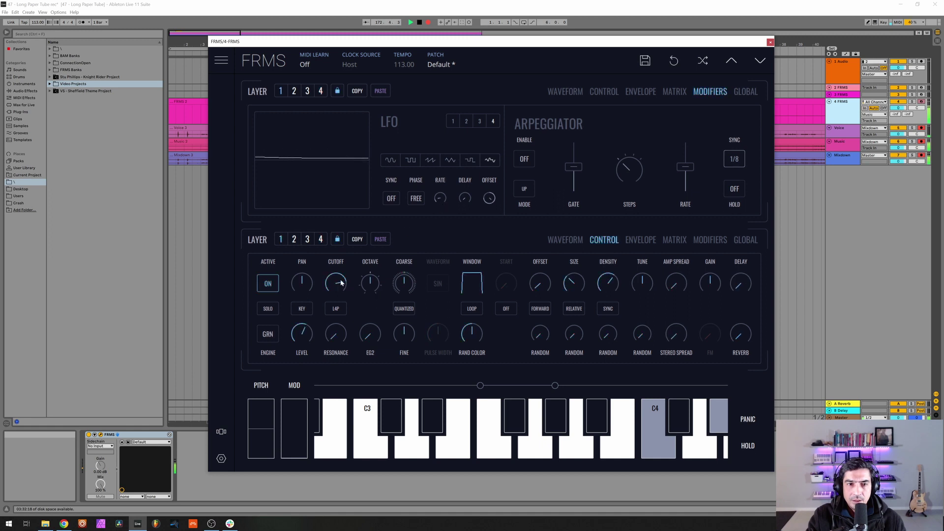
pyautogui.moveTo(337, 285)
pyautogui.mouseDown()
pyautogui.moveTo(336, 275)
pyautogui.moveTo(335, 284)
pyautogui.mouseUp()
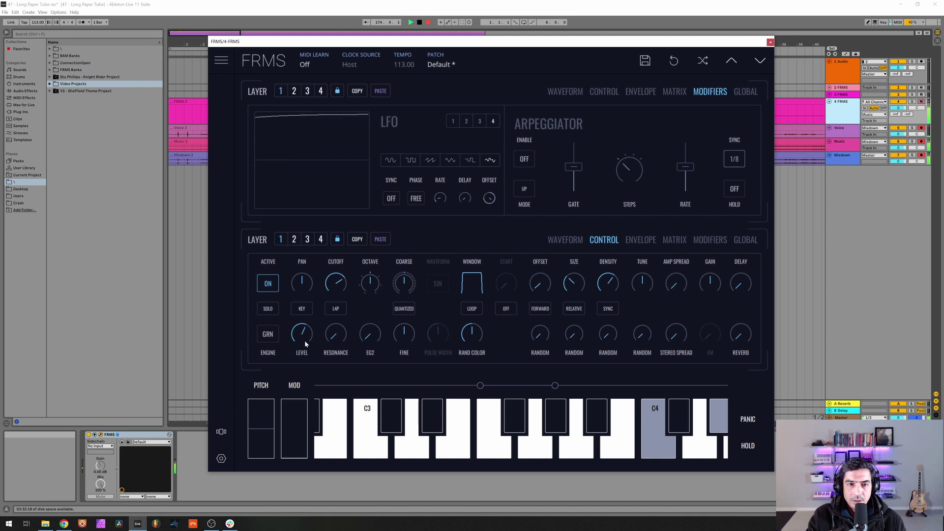
pyautogui.moveTo(311, 358); pyautogui.dragTo(312, 340)
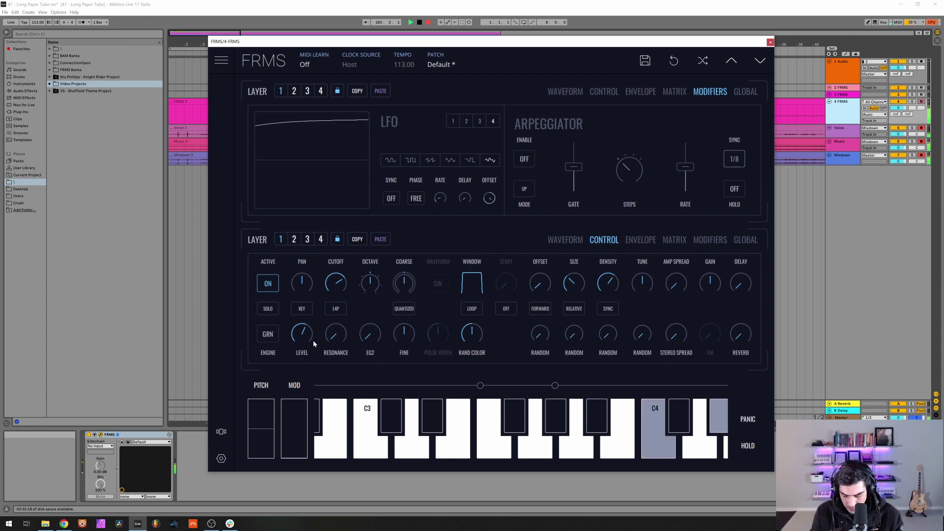
# Audition layers 2, 3 and 4 one after another in solo, ending on layer 1
pyautogui.click(293, 91)
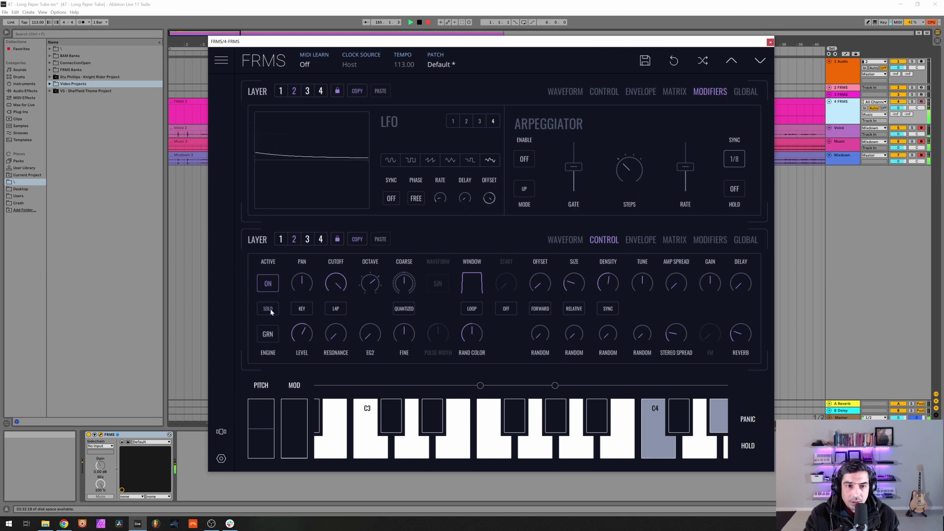
pyautogui.click(307, 239)
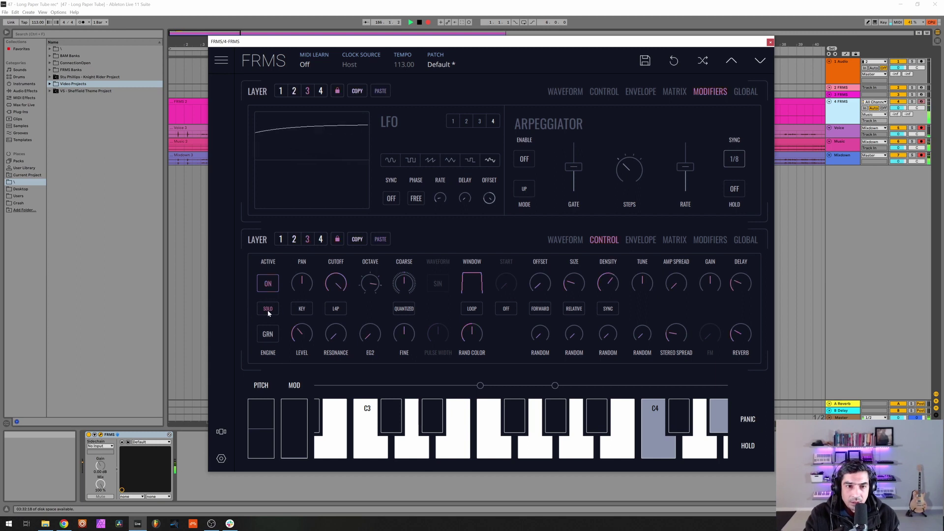
pyautogui.click(320, 239)
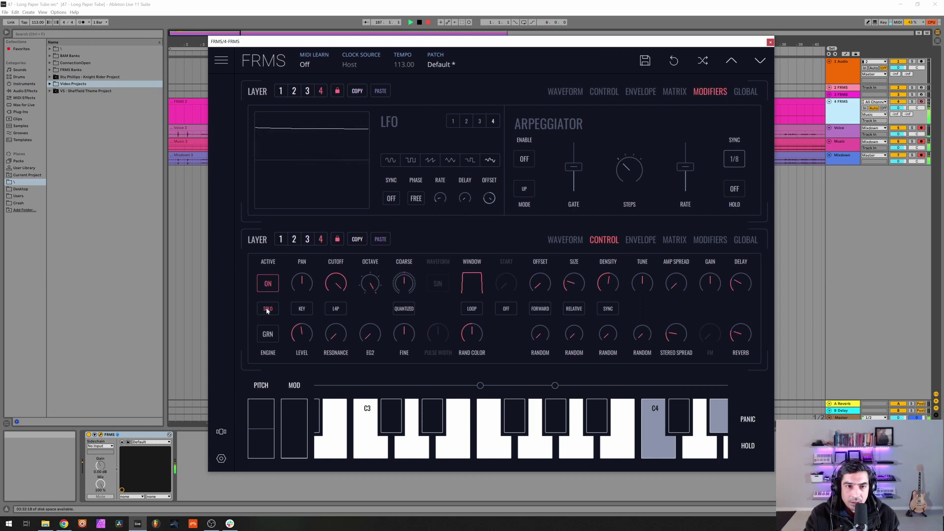
pyautogui.click(281, 239)
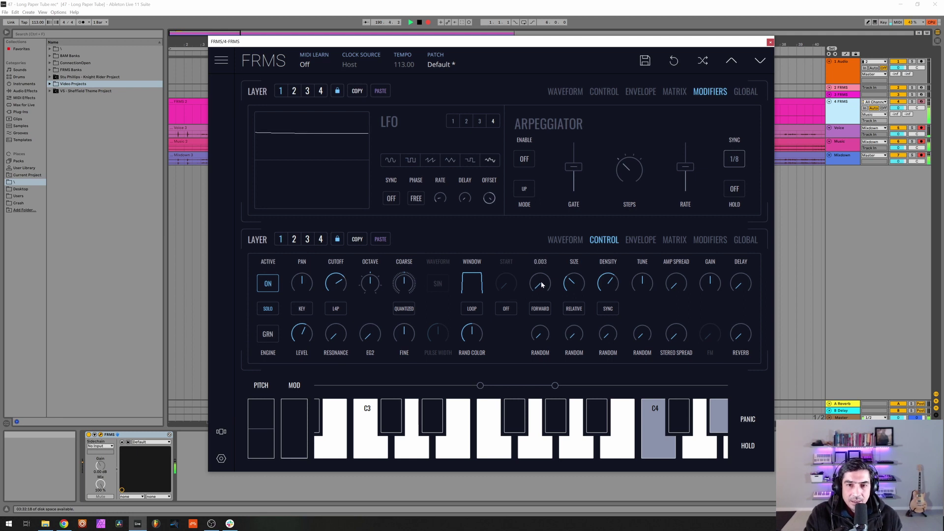
# Raise layer 1's filter cutoff to about 0.850, end its solo and slightly reduce its grain density
pyautogui.scroll(2, 547, 283)
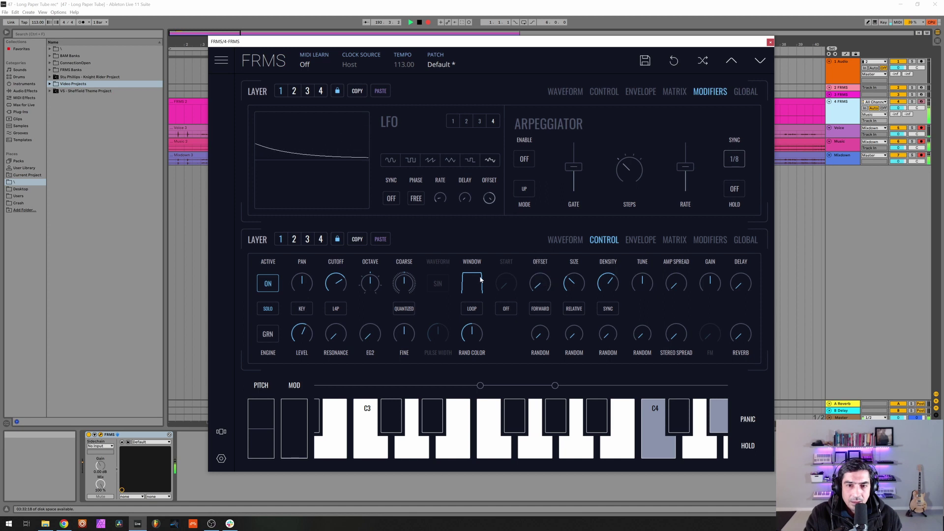
pyautogui.moveTo(470, 262); pyautogui.dragTo(454, 275)
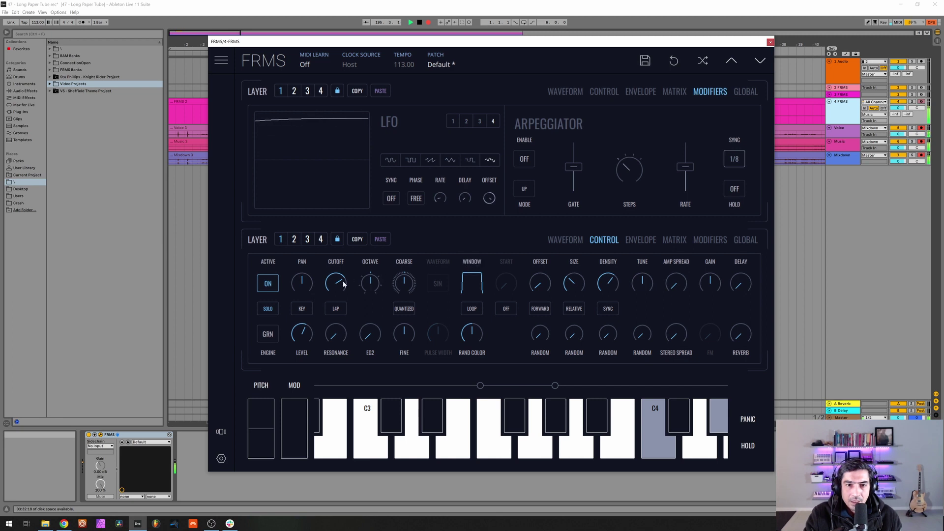
pyautogui.moveTo(343, 249); pyautogui.dragTo(334, 275)
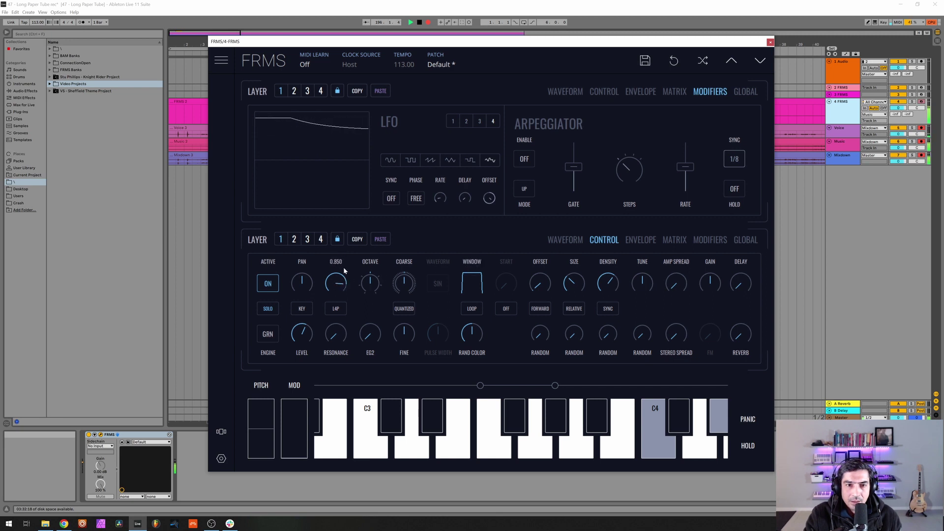
pyautogui.click(279, 311)
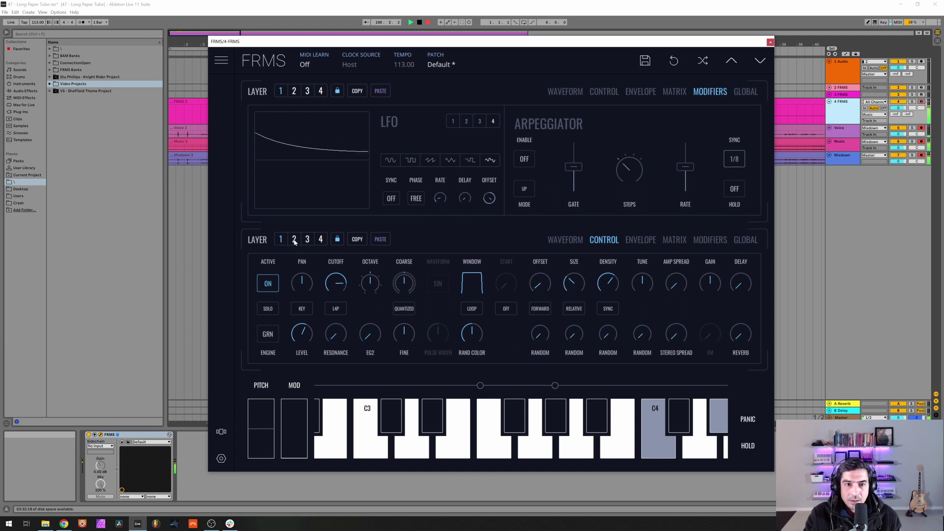
pyautogui.moveTo(615, 285); pyautogui.dragTo(612, 296)
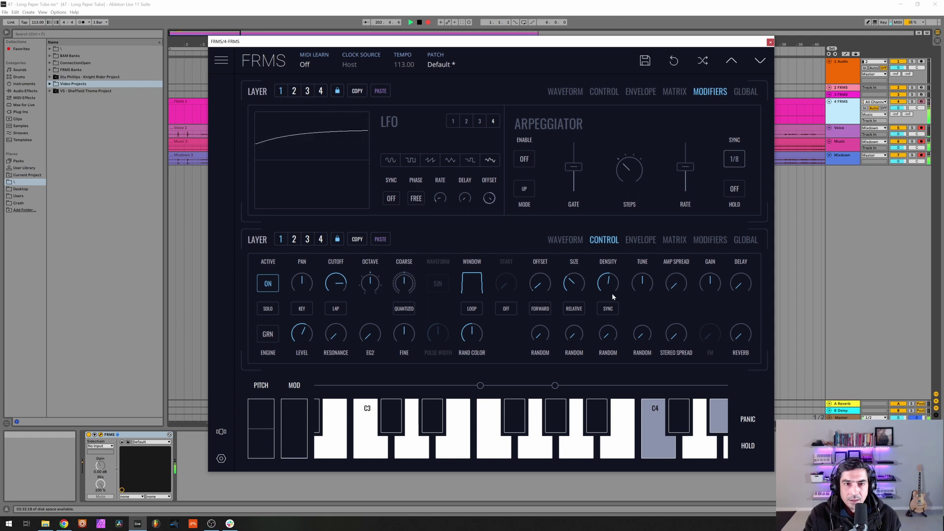
# Examine the moving grain windows on the waveforms of layers 2 and 4
pyautogui.click(294, 240)
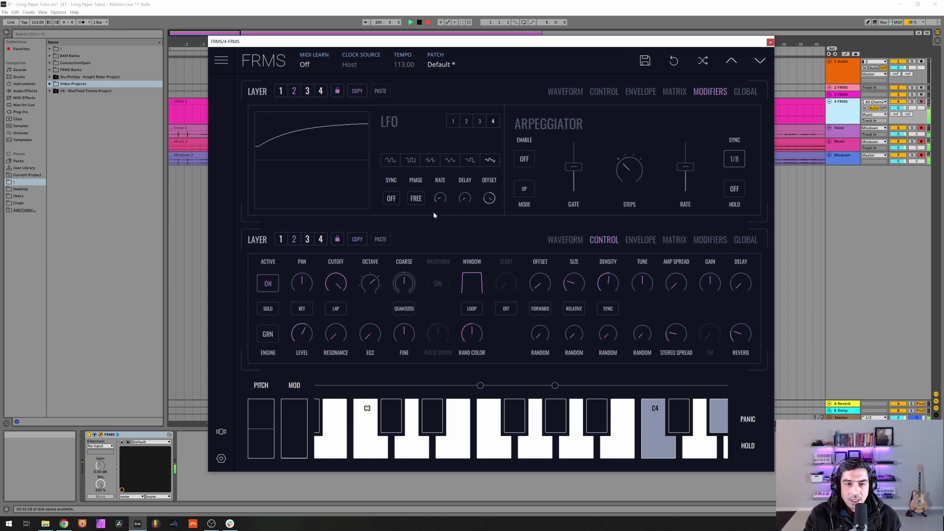
pyautogui.click(580, 92)
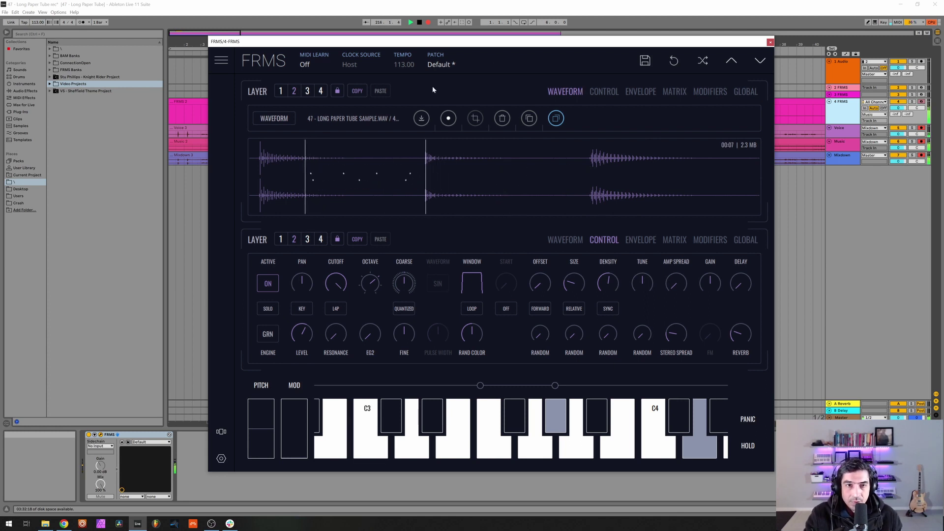
pyautogui.click(320, 91)
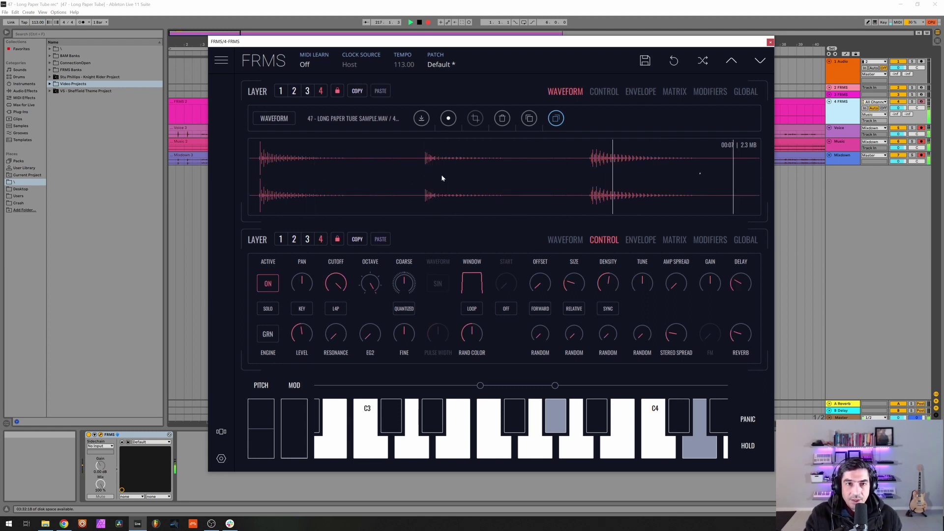
# Increase the reverb of layers 4 and 3 to about 0.460, and set the global reverb decay to about 0.827
pyautogui.moveTo(736, 331); pyautogui.dragTo(735, 323)
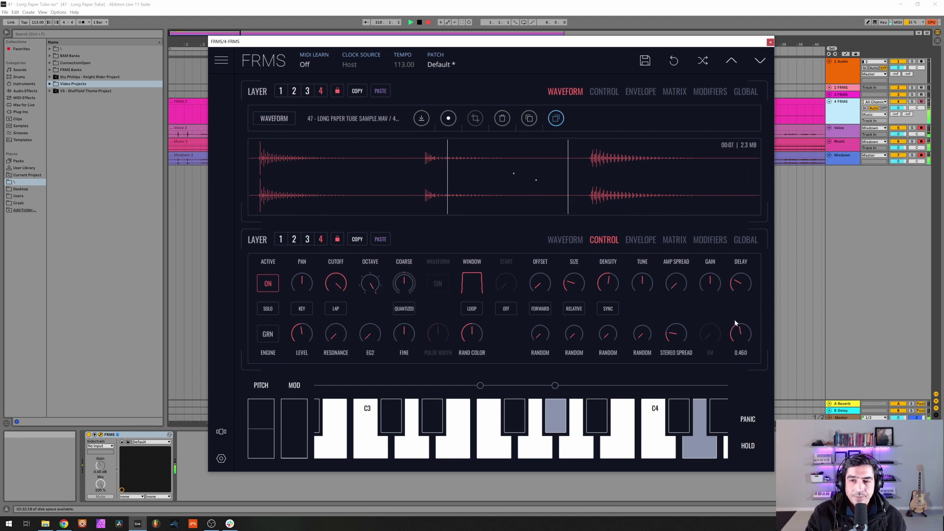
pyautogui.click(744, 92)
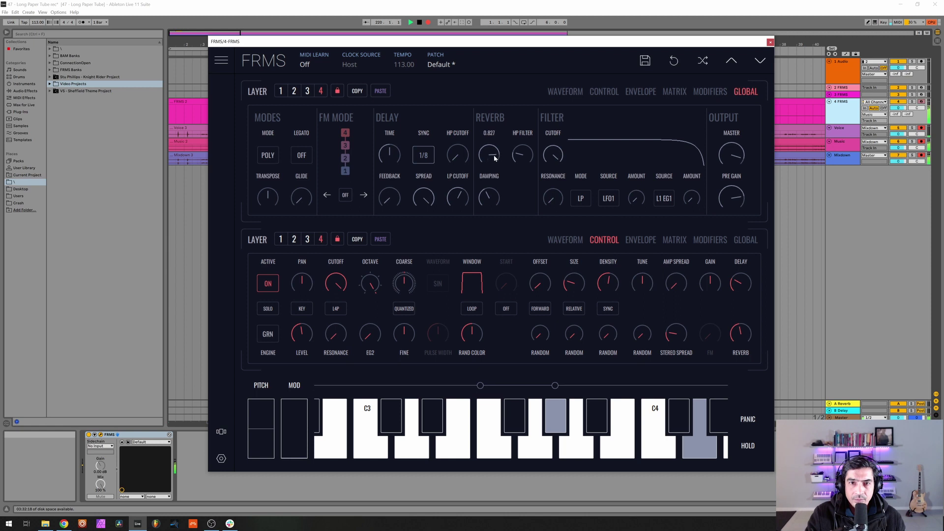
pyautogui.moveTo(743, 333); pyautogui.dragTo(738, 316)
pyautogui.click(307, 91)
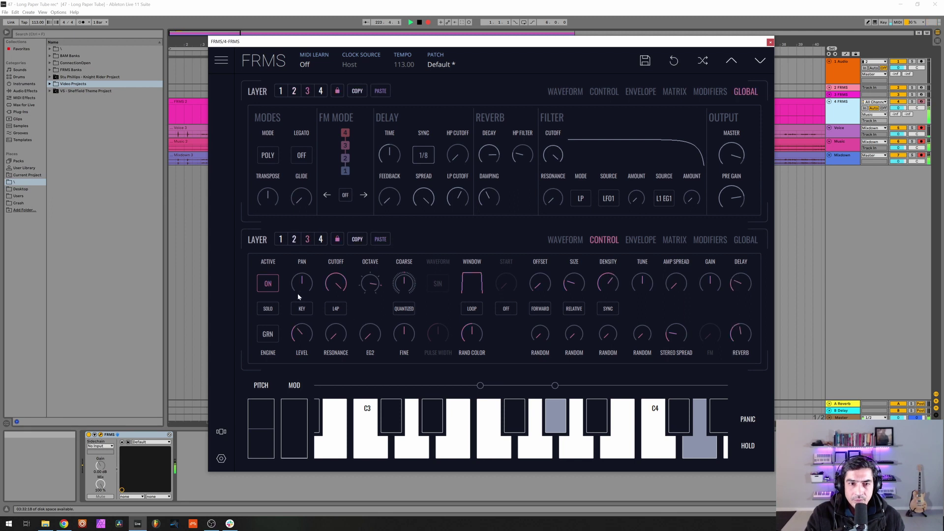
# Bring the levels of layers 3 and 2 to just under half, and check the grain window shapes of layers 4, 3 and 2
pyautogui.moveTo(301, 330)
pyautogui.mouseDown()
pyautogui.moveTo(302, 319)
pyautogui.moveTo(300, 341)
pyautogui.mouseUp()
pyautogui.click(295, 239)
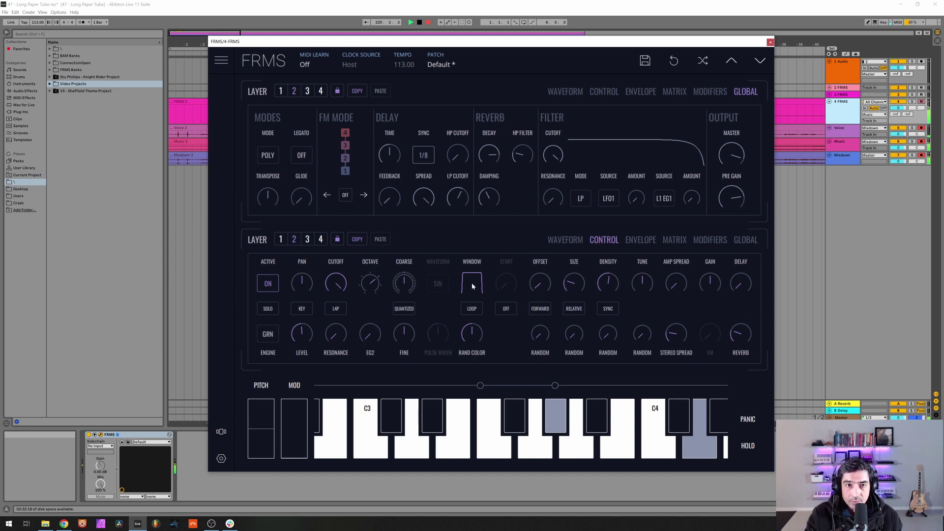
pyautogui.click(321, 91)
pyautogui.moveTo(480, 294); pyautogui.dragTo(479, 288)
pyautogui.click(308, 93)
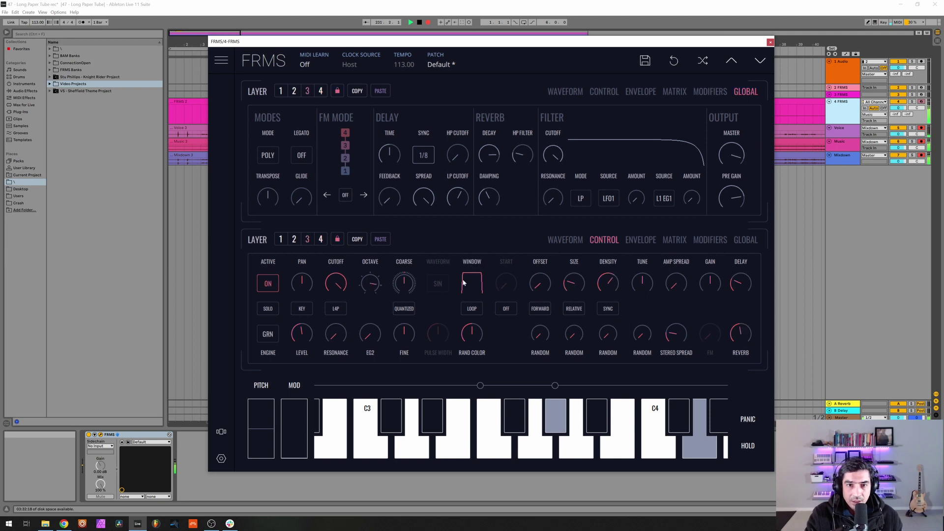
pyautogui.click(294, 90)
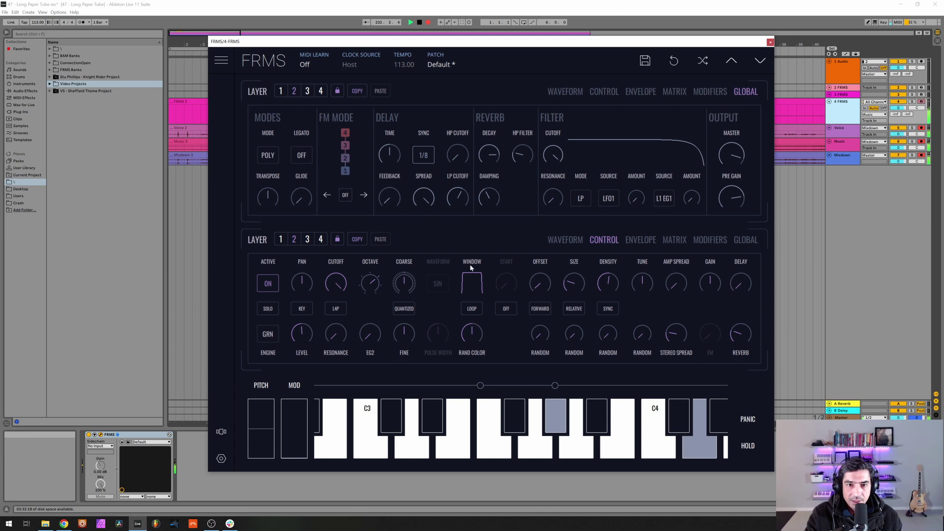
# Open the patch browser, and close the FRMS plugin window to return to the Ableton arrangement
pyautogui.click(508, 65)
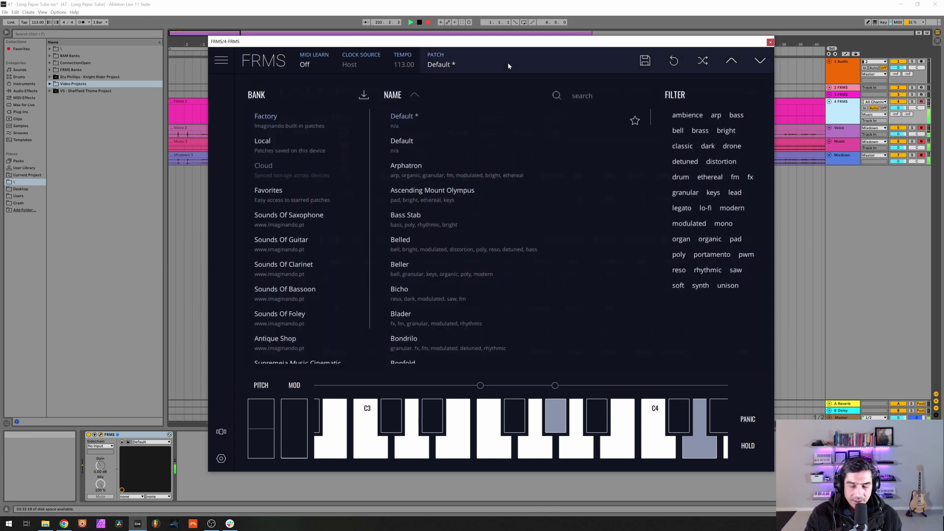
pyautogui.click(769, 41)
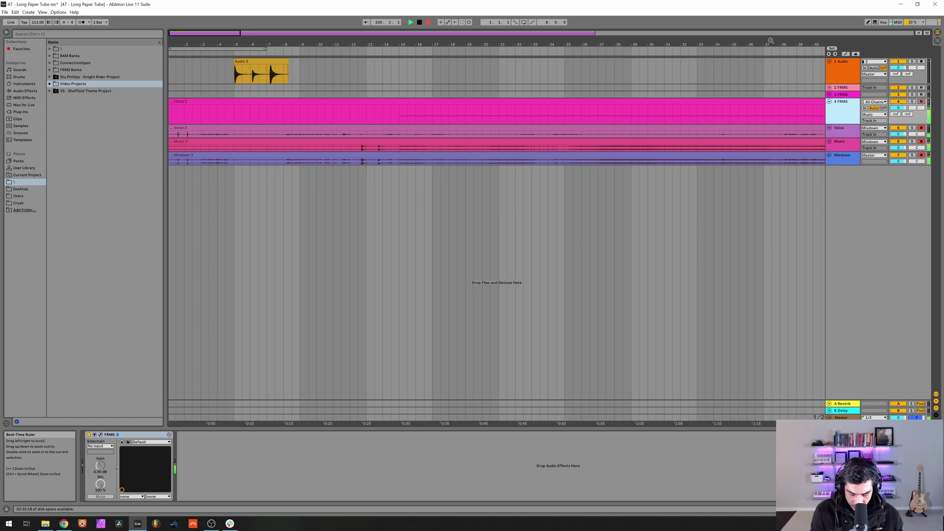